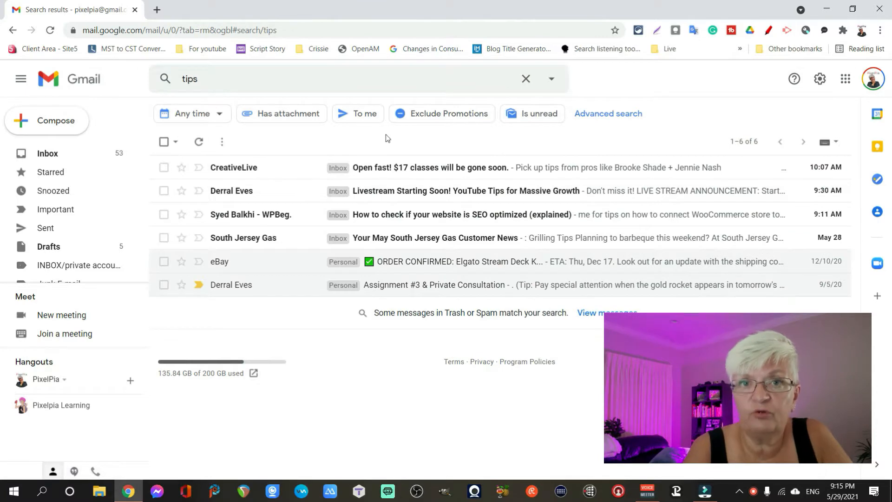
- Look through the Inbox, Starred and Important mail, ending in the Inbox
click(34, 154)
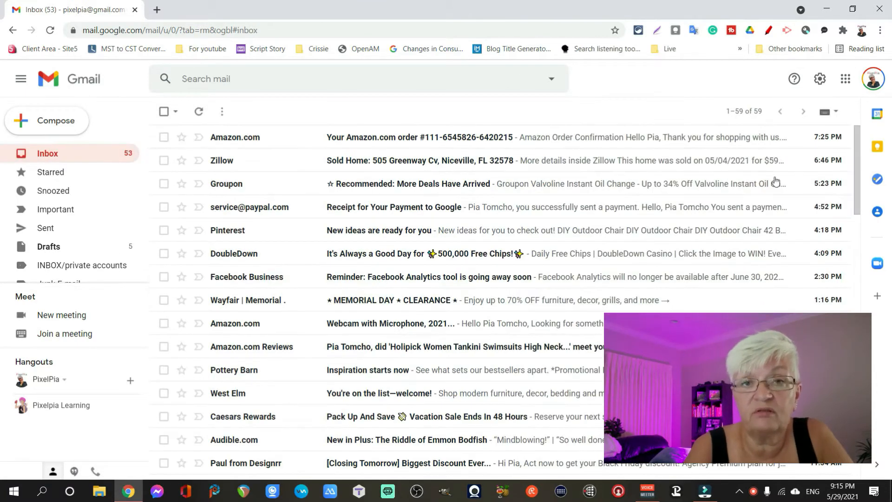
click(64, 171)
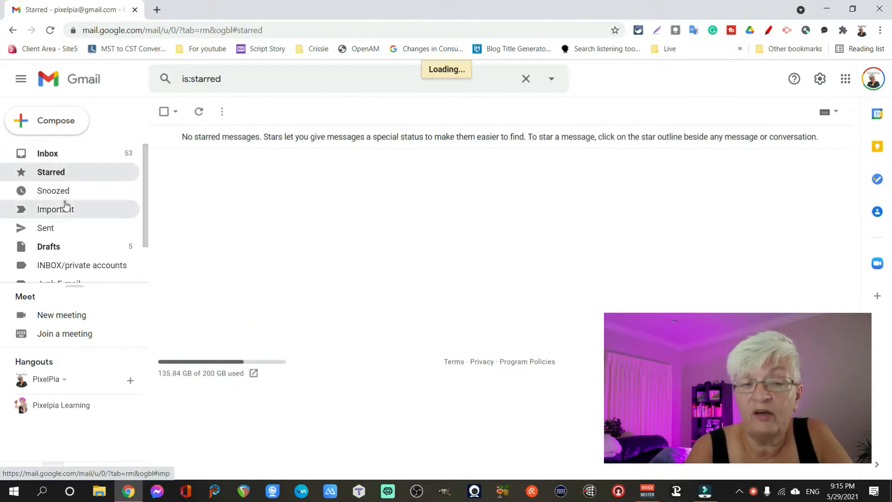
click(65, 208)
click(82, 154)
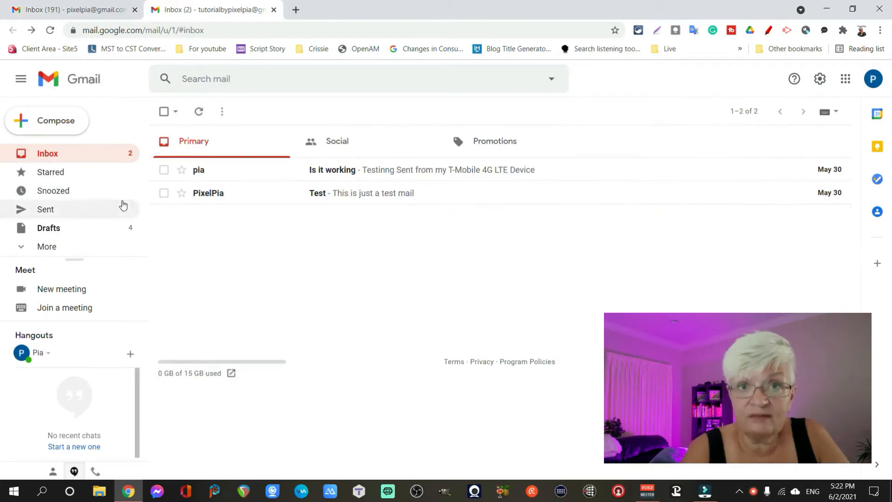
- Create a new label named "Pixelpia" in the label settings
click(819, 83)
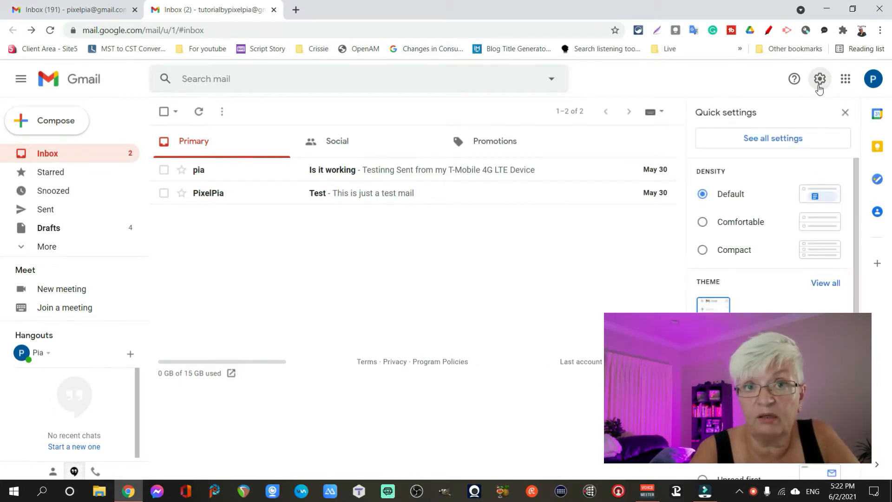
click(797, 141)
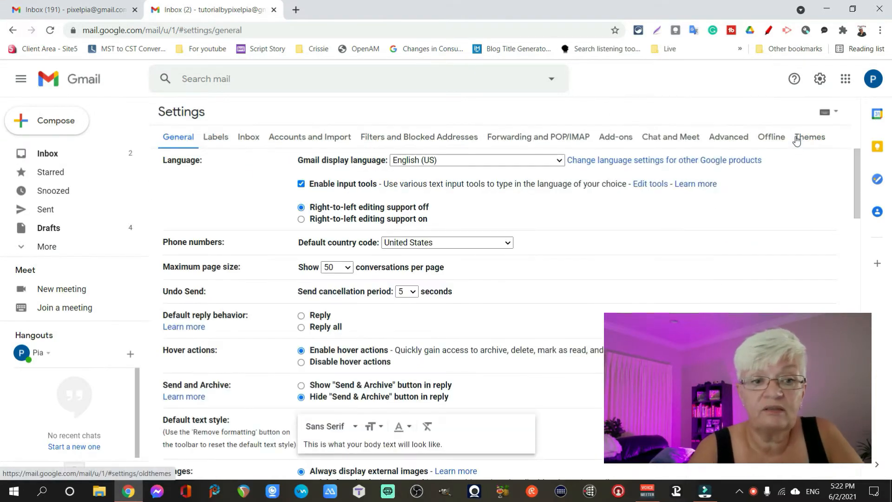
click(222, 138)
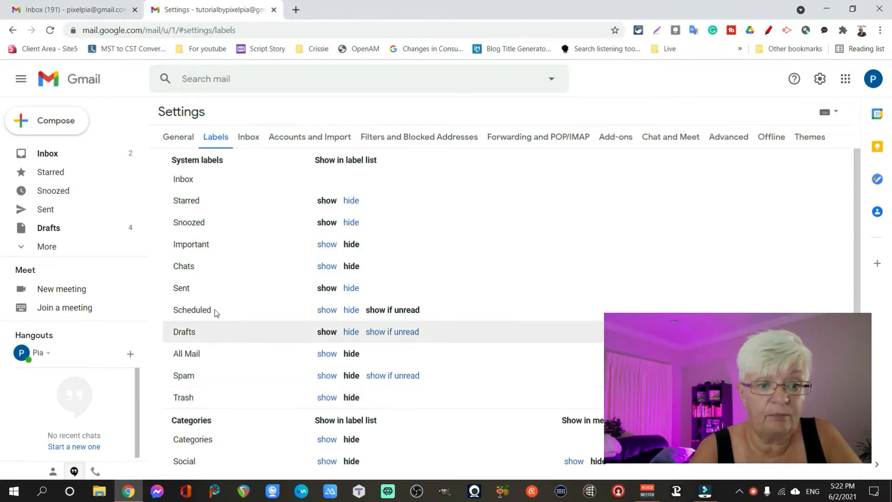
scroll(207, 288, down, 3)
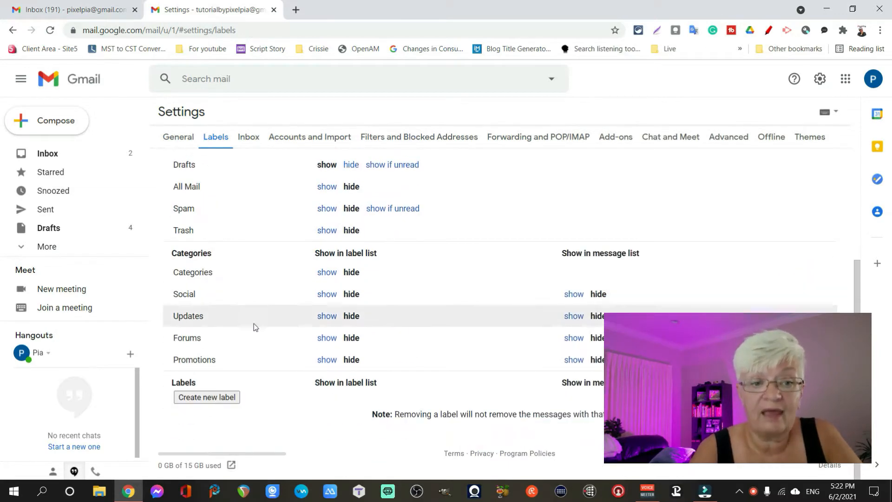
click(208, 398)
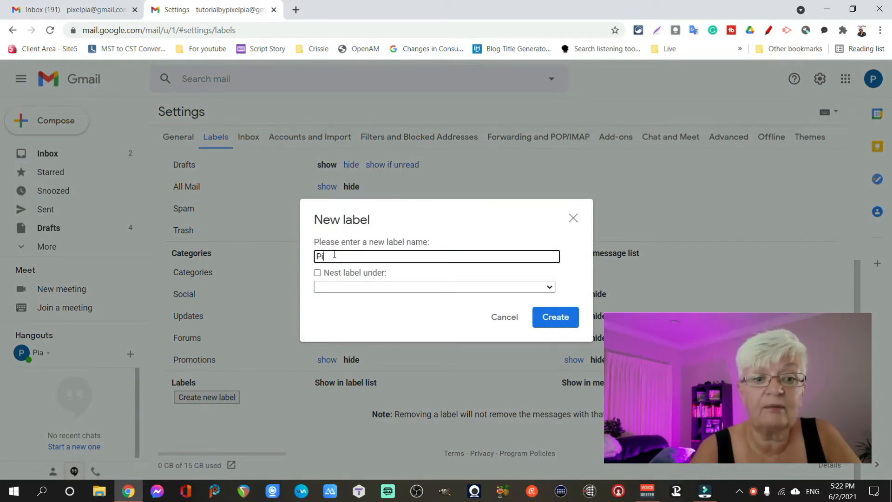
text(Pixelpia)
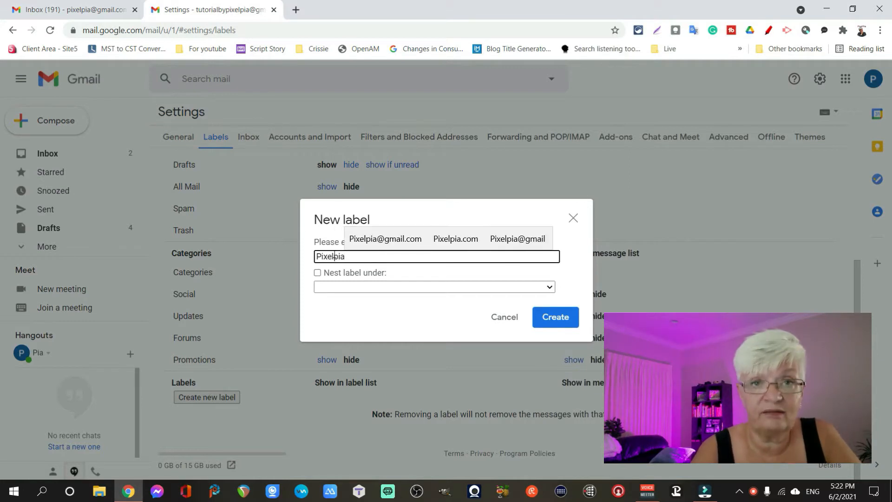
click(553, 320)
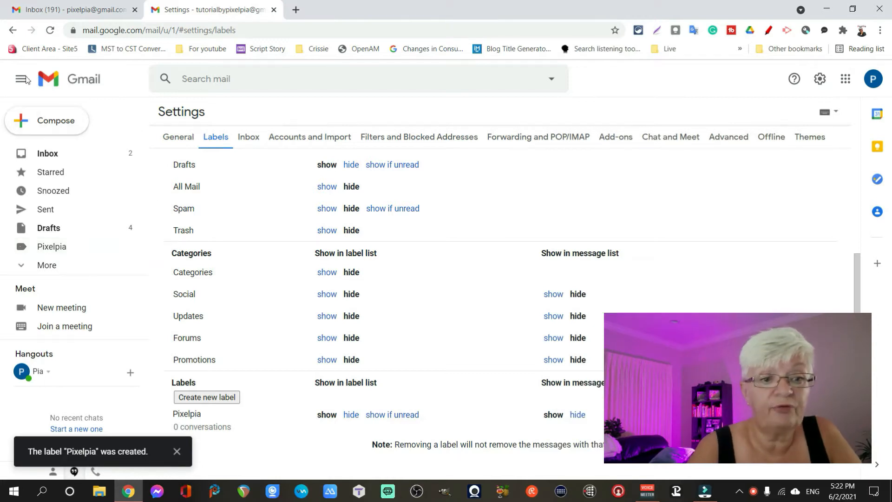
- Open the "Is it working" email from the Inbox and apply the Pixelpia label to it
click(31, 153)
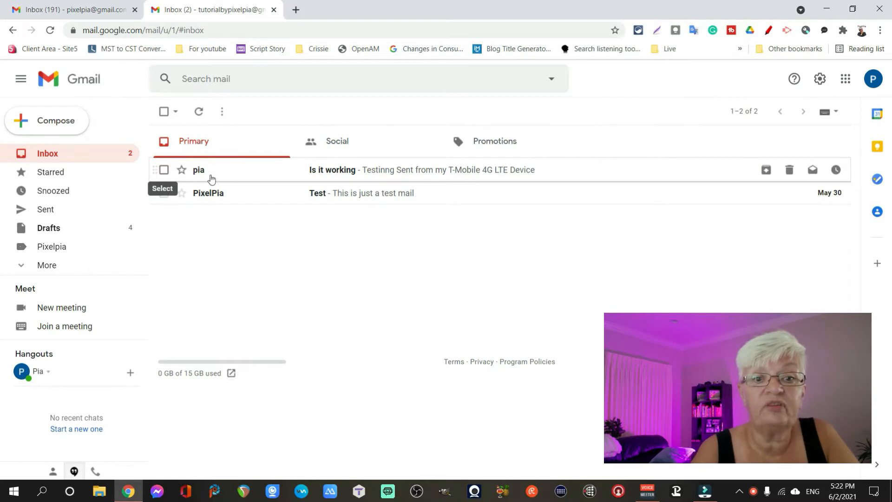
click(255, 180)
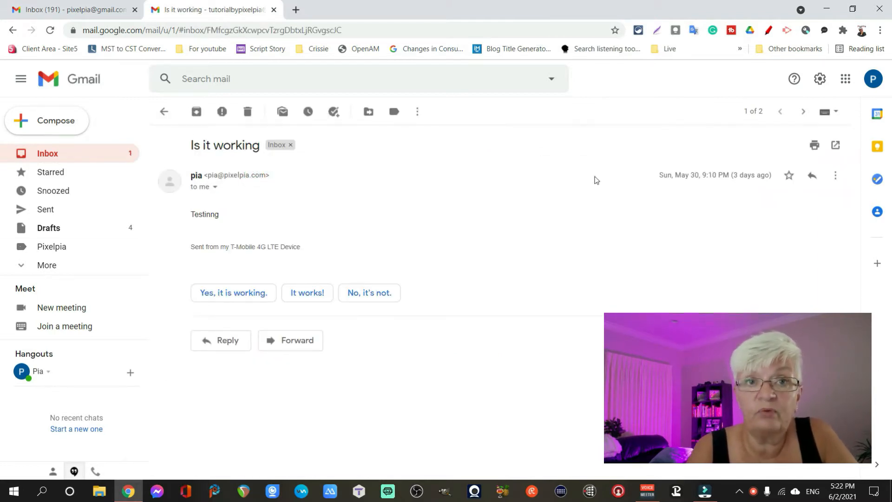
click(394, 112)
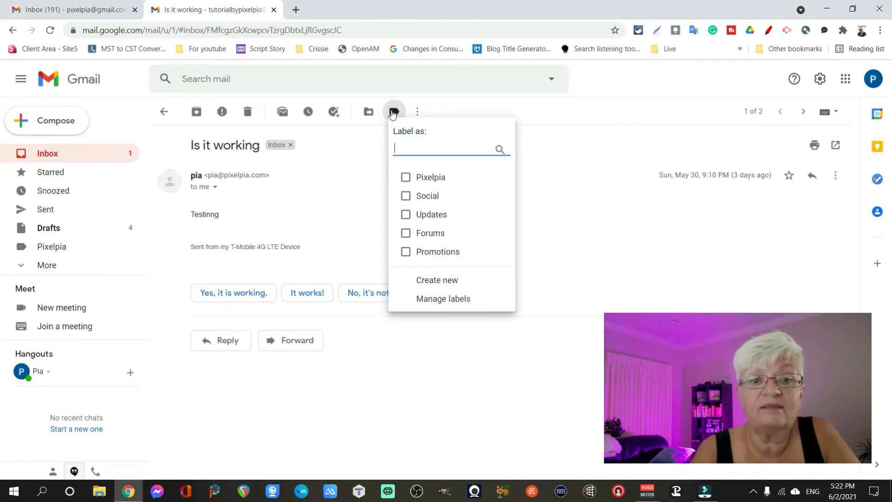
click(411, 181)
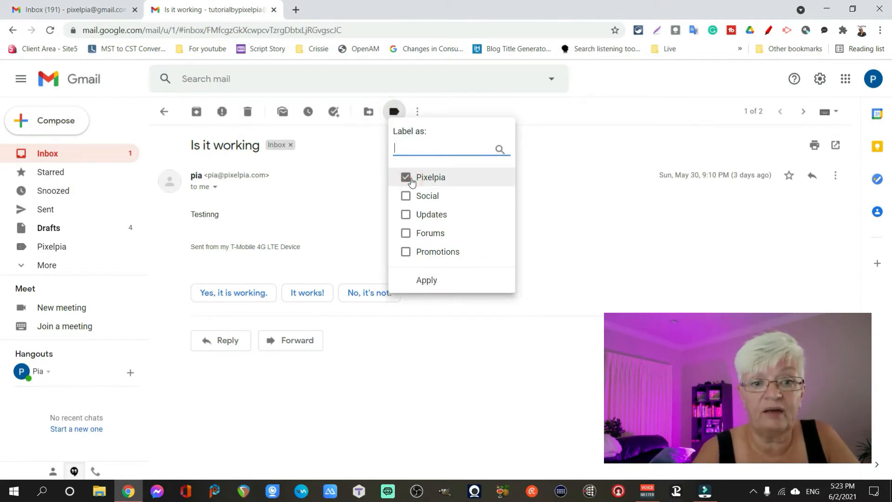
click(425, 282)
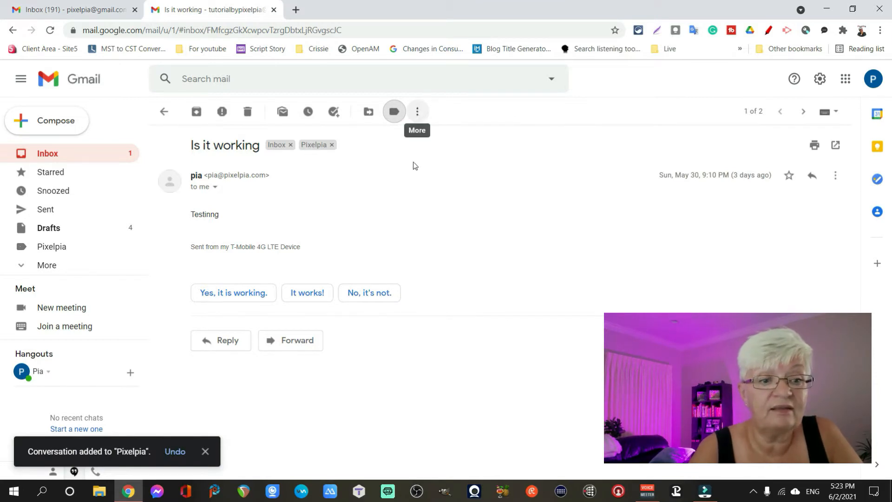
- From the Inbox, reopen the "Is it working" email and start a filter for messages from its sender, continuing to the filter actions
click(48, 153)
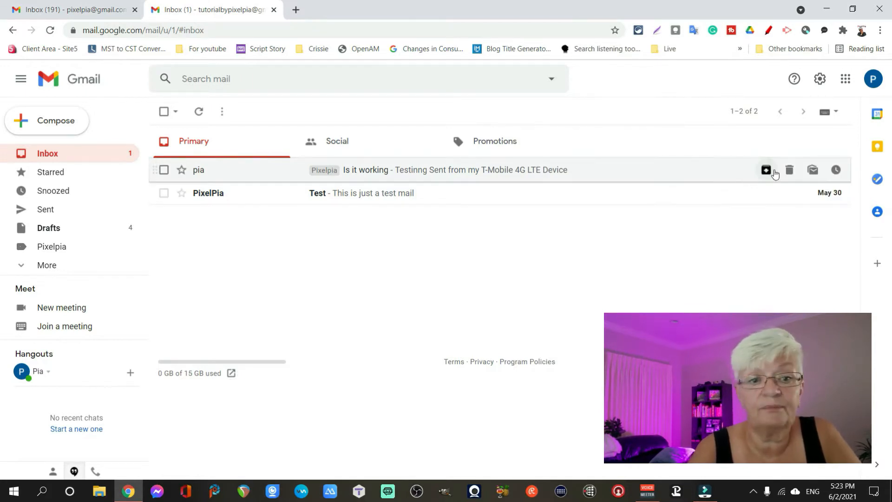
click(732, 176)
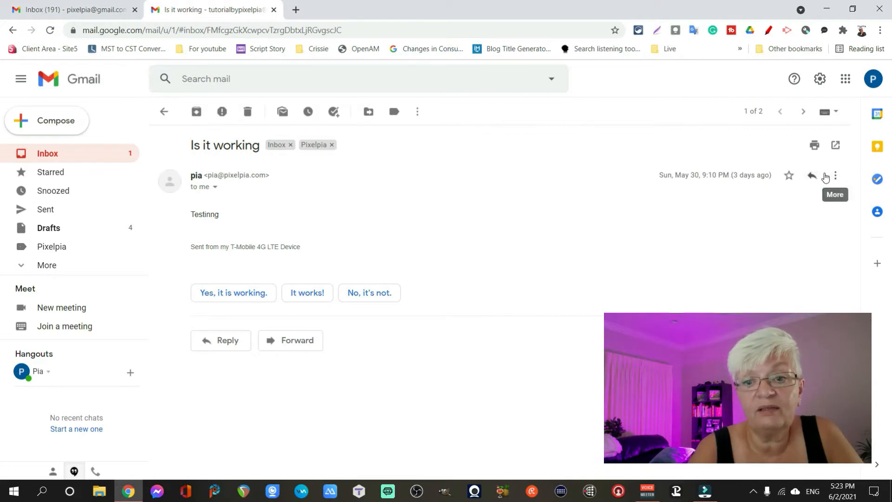
click(834, 176)
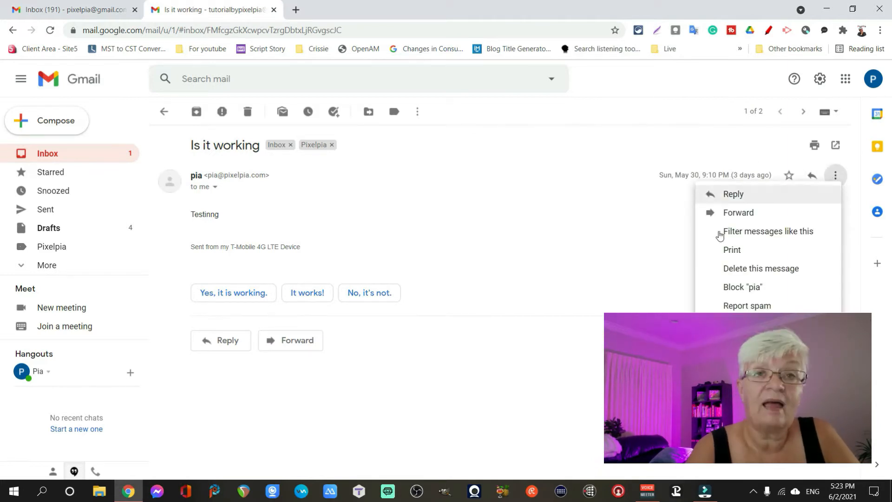
key(Escape)
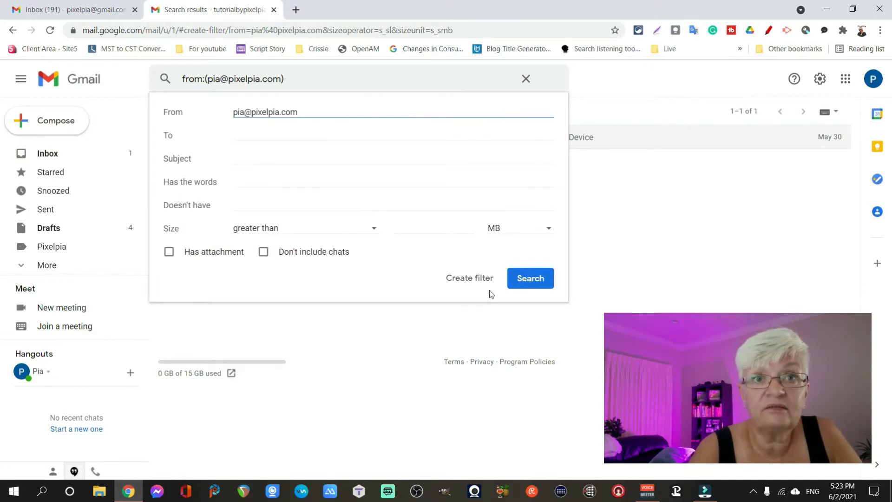
click(481, 282)
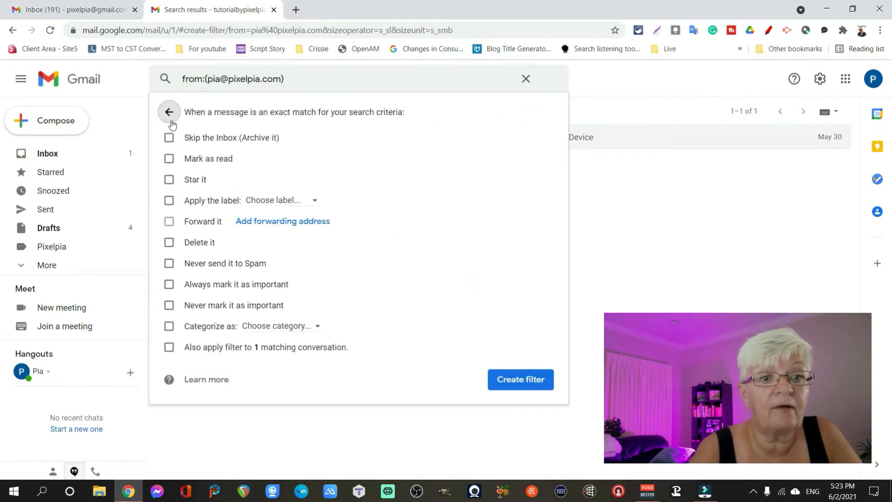
- Create the filter so it skips the Inbox, applies the Pixelpia label and also applies to the matching conversation
click(170, 138)
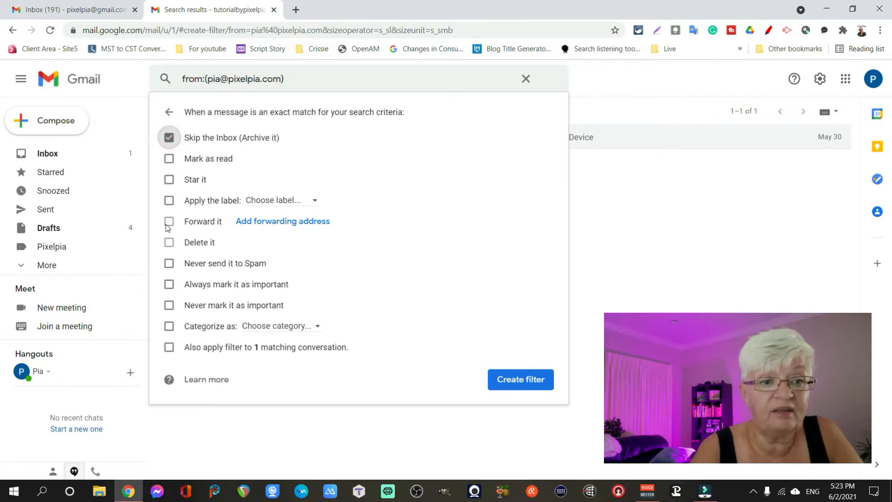
click(169, 200)
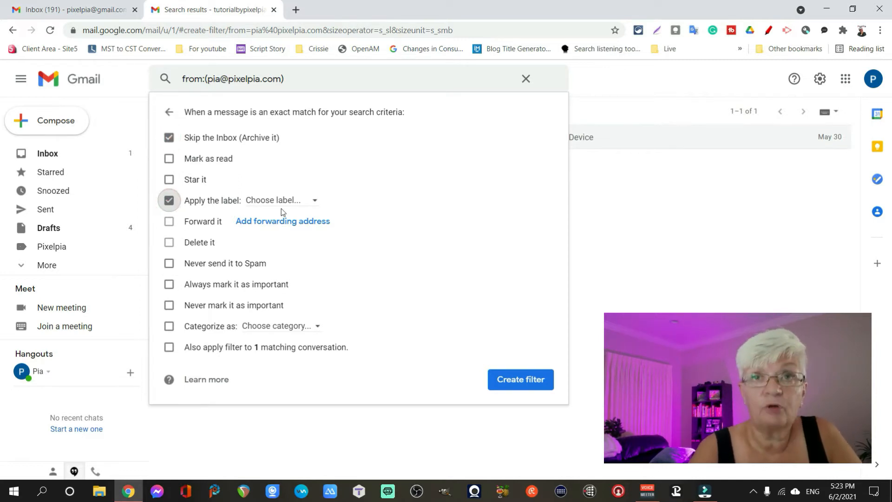
click(302, 204)
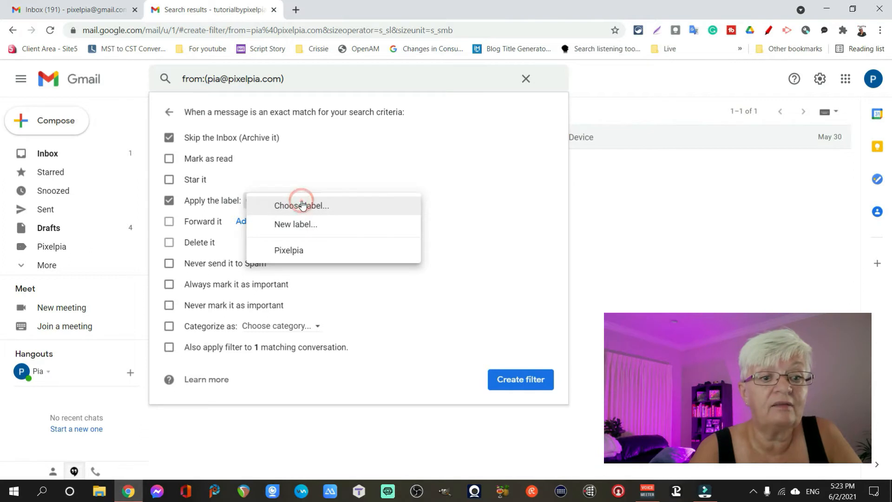
click(291, 250)
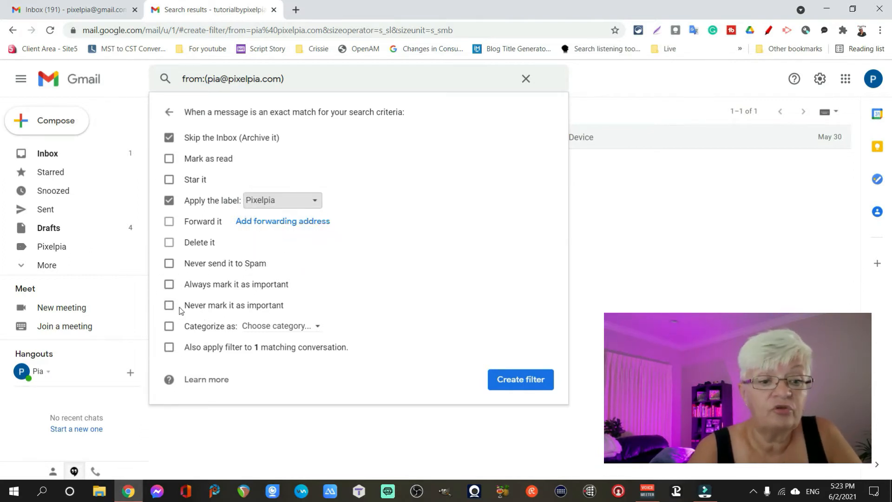
click(169, 348)
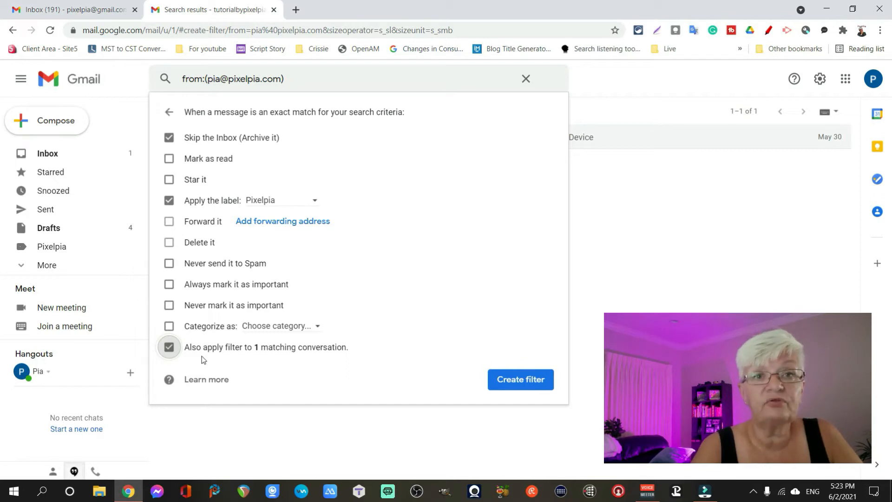
click(531, 387)
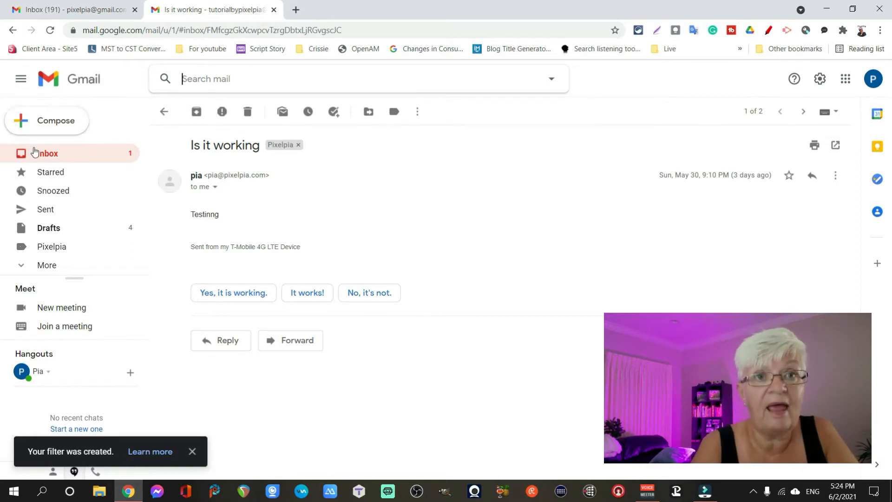
- Check the messages in the Inbox and under the Pixelpia label, ending back in the Inbox
click(58, 154)
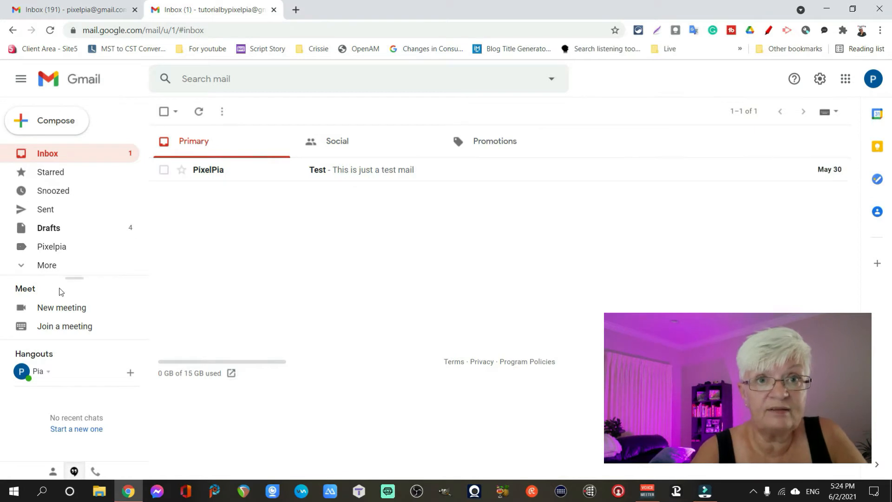
click(51, 246)
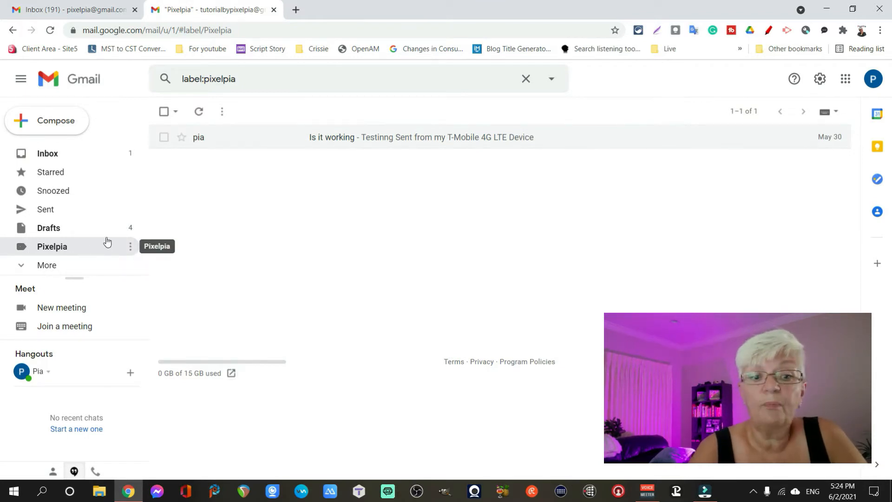
click(57, 158)
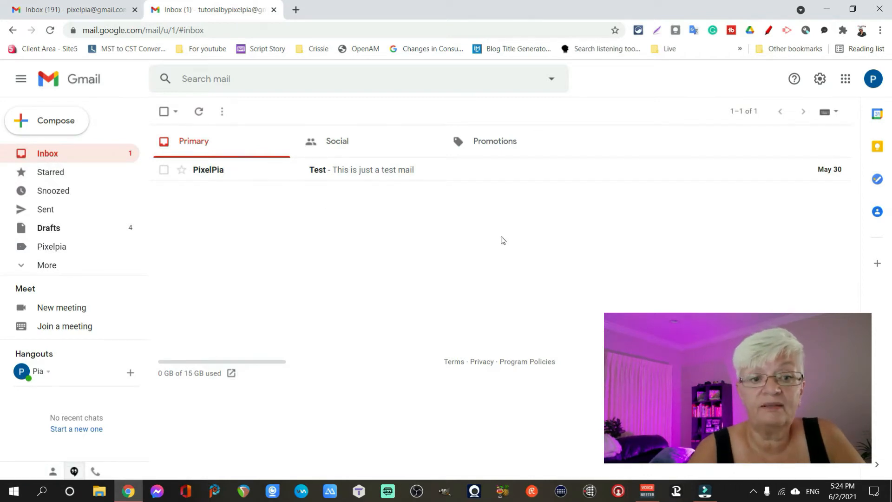
- Open the "Test" email from the Inbox and start a new label for it named "for me personal"
click(227, 180)
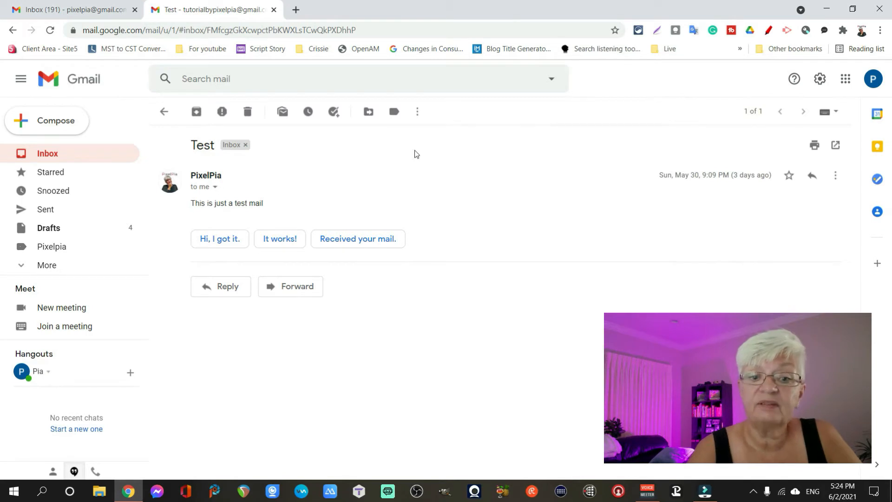
click(395, 114)
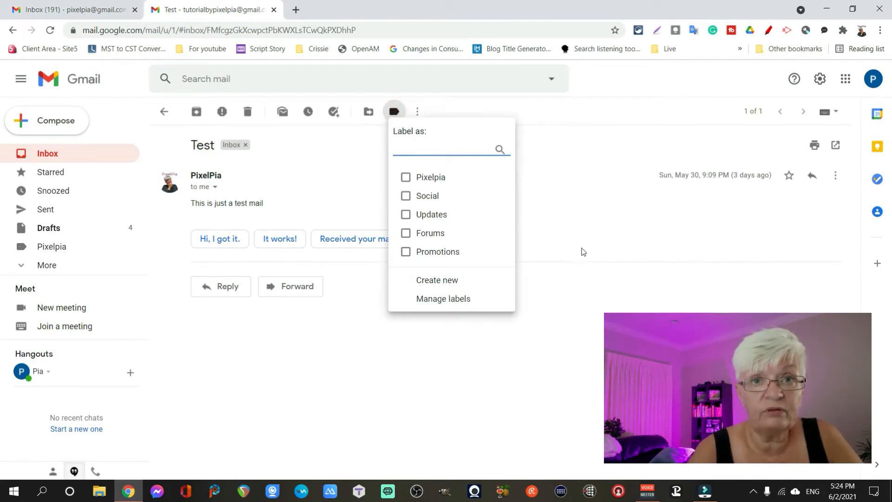
click(433, 288)
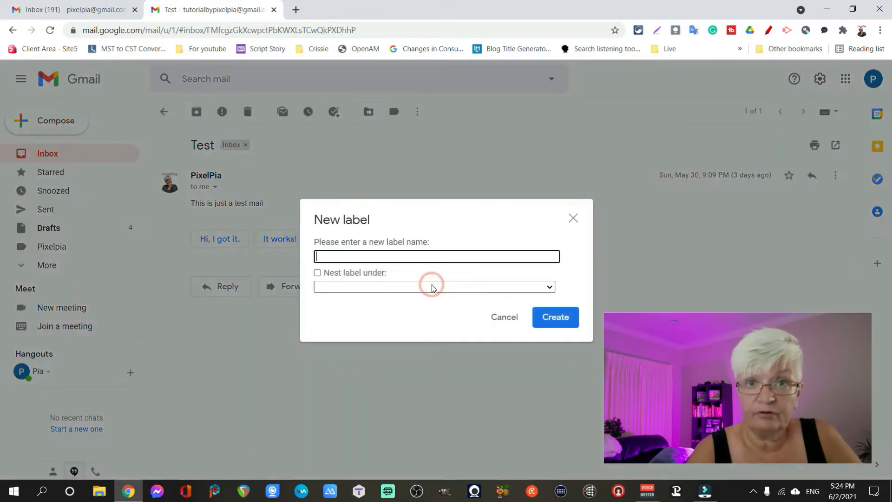
click(346, 258)
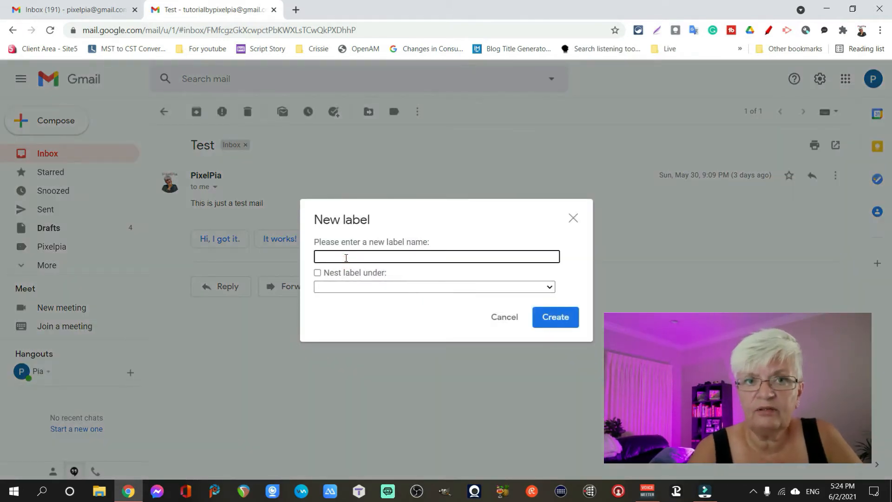
text(for me)
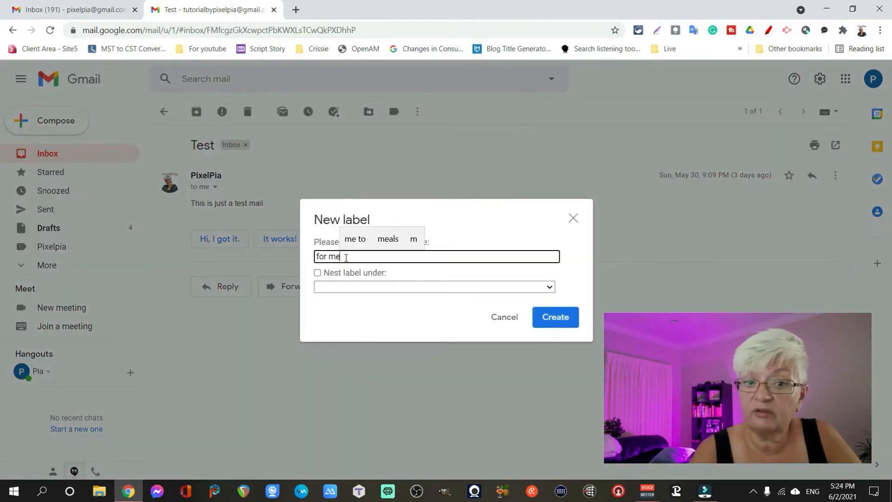
text( pe)
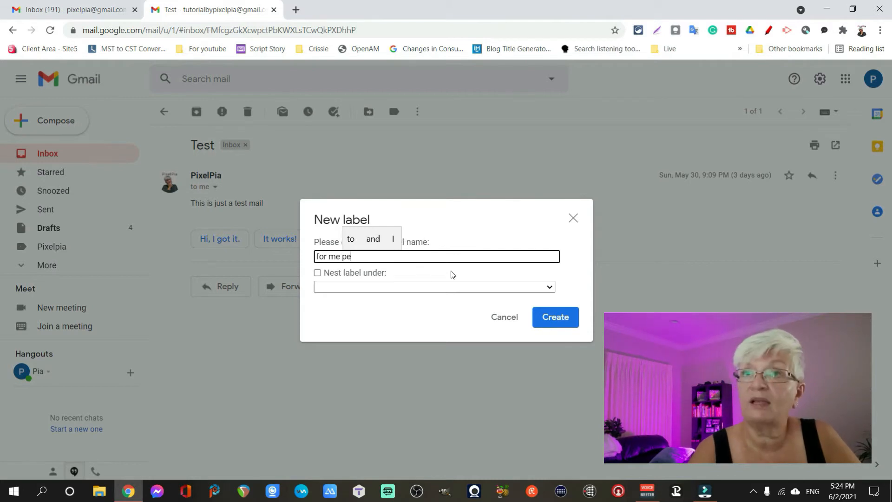
text(rsonal)
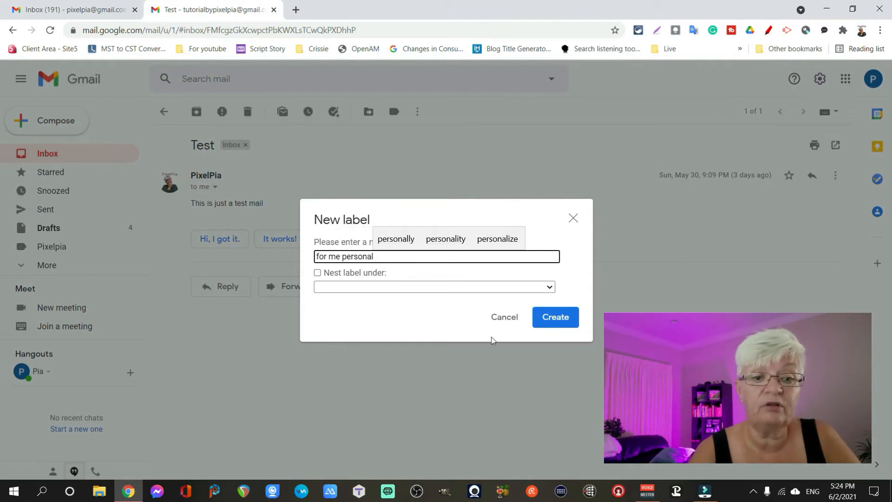
- Nest the new label under Pixelpia and create it
click(315, 273)
click(318, 274)
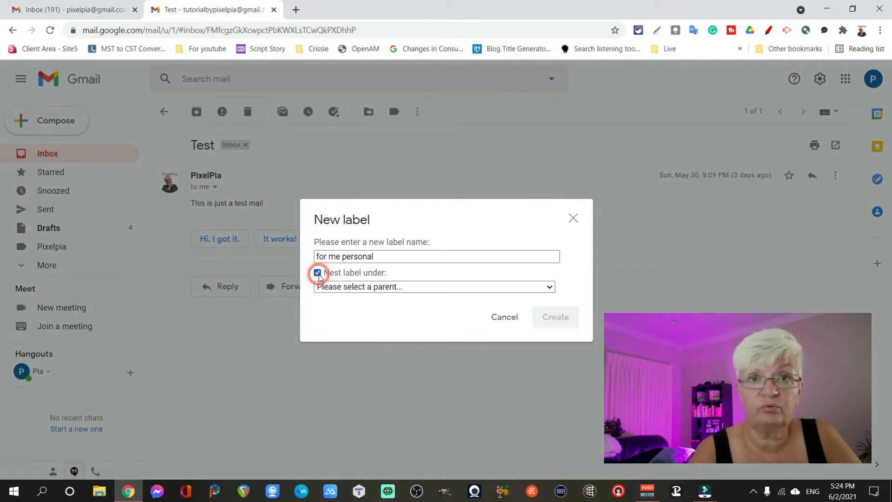
click(552, 287)
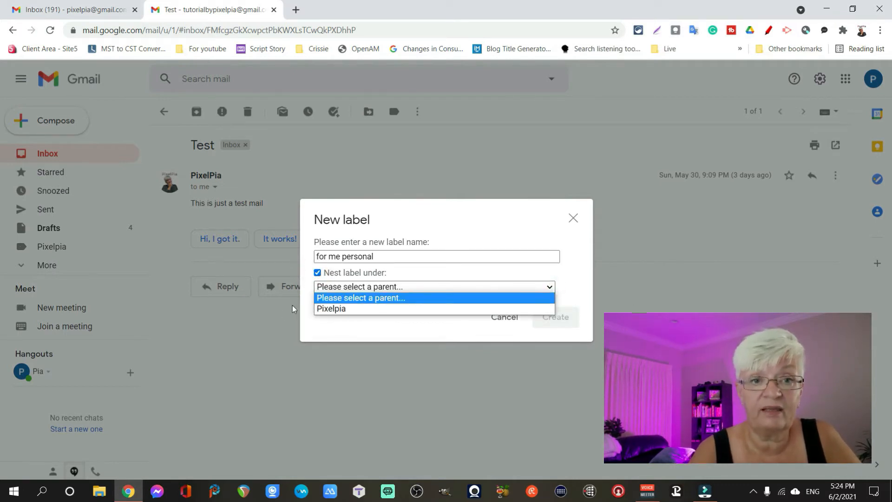
click(349, 308)
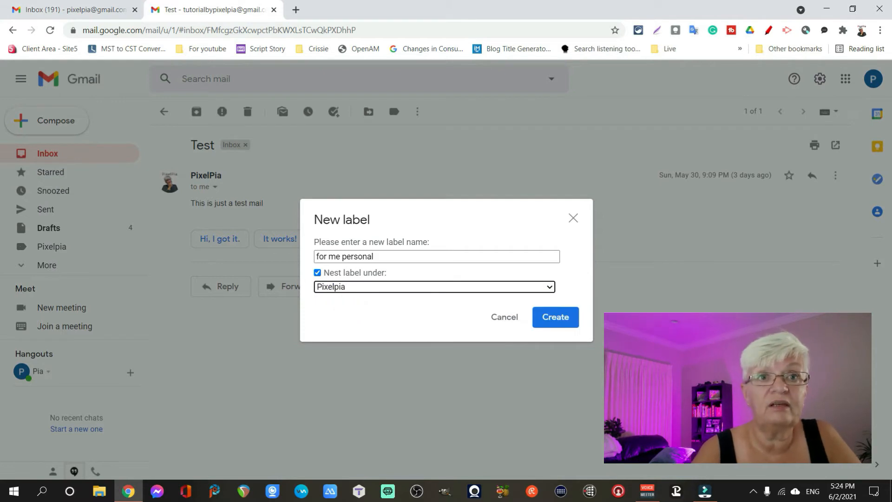
click(566, 321)
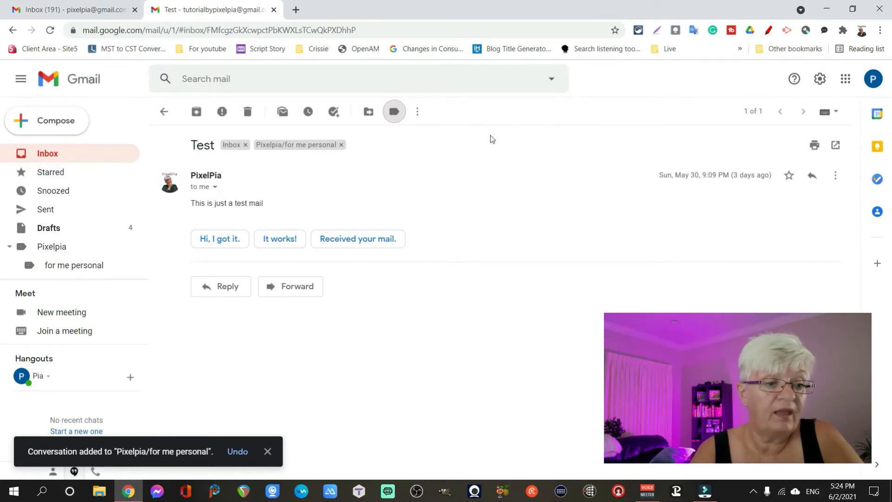
- Open the further options for the "Test" email, and view the messages under the "for me personal" label before returning to the Inbox
click(418, 112)
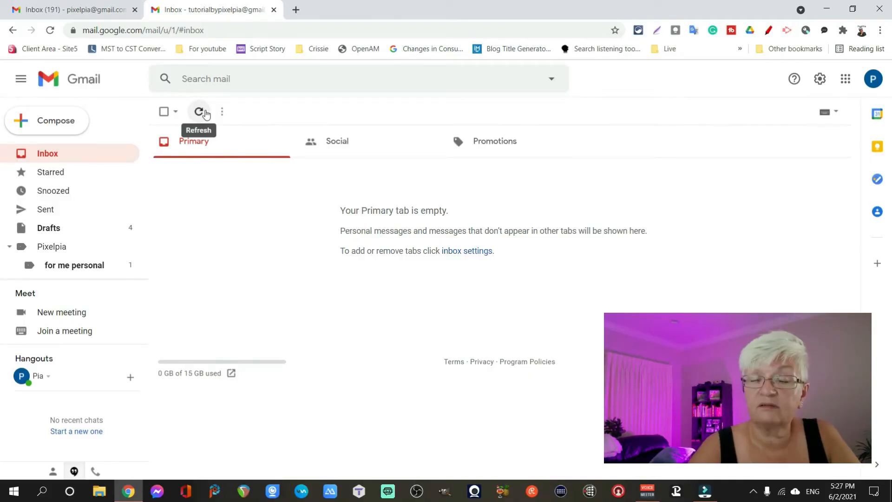
click(68, 273)
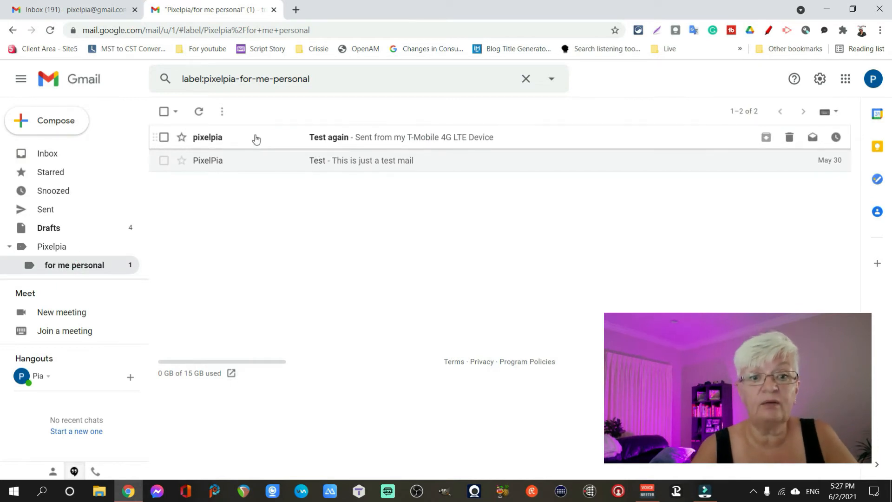
click(45, 156)
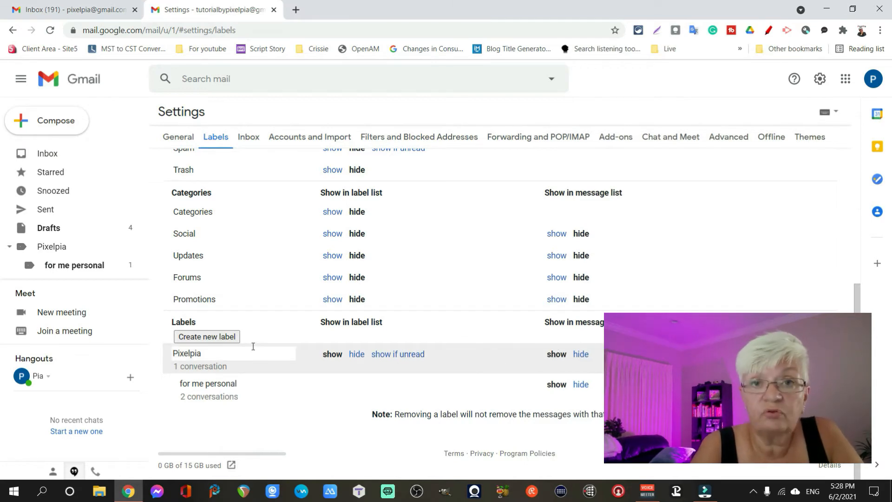
- Review the label visibility settings and set the Pixelpia label to show in the label list only if unread
scroll(328, 338, up, 4)
scroll(328, 336, up, 1)
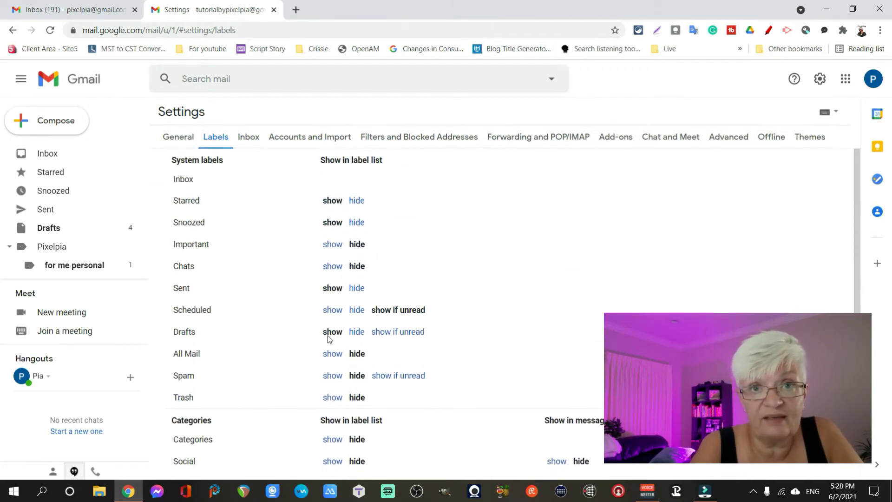
scroll(325, 335, down, 5)
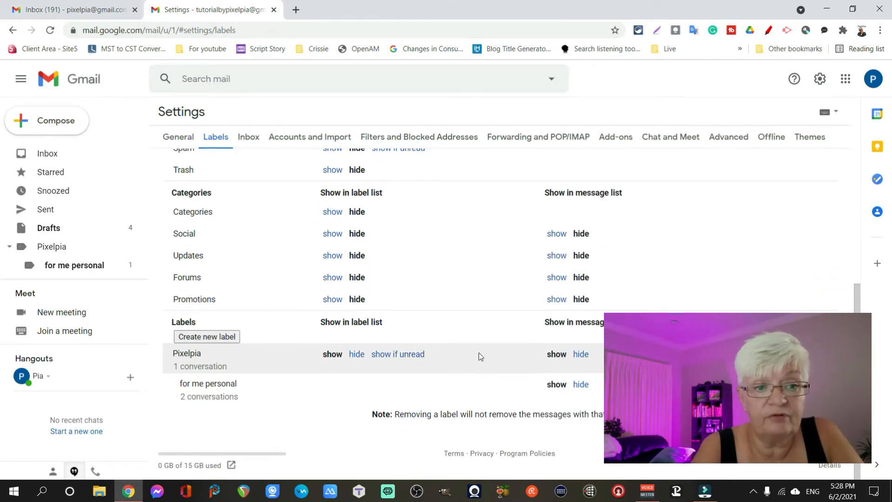
scroll(621, 300, up, 4)
scroll(624, 302, down, 4)
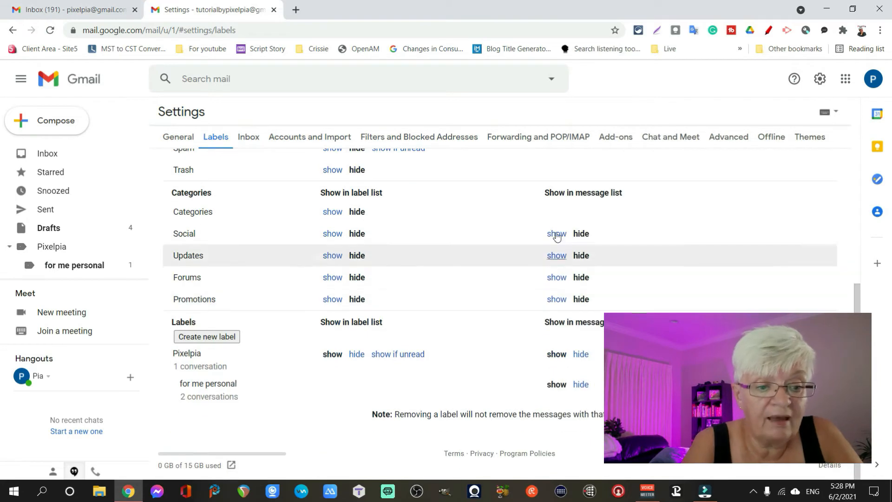
click(399, 354)
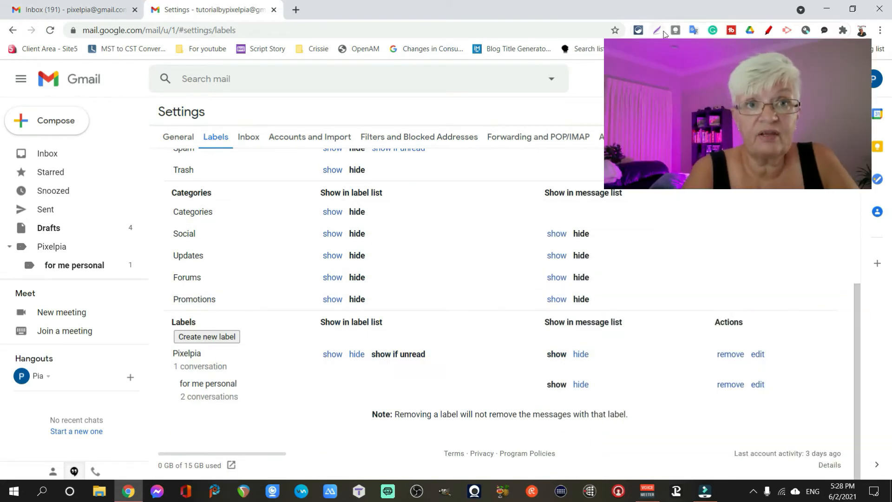
- Underline in red the note about removing a label, and close the annotation tool
click(766, 31)
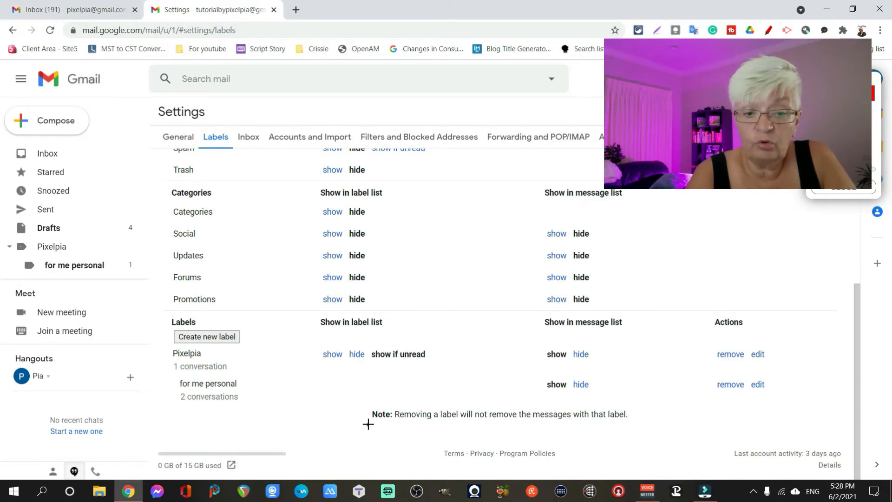
drag(368, 423, 643, 421)
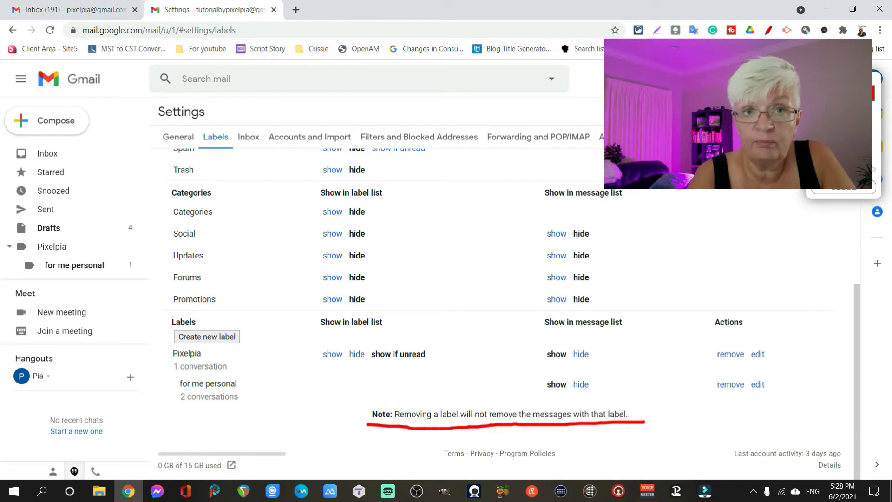
click(866, 189)
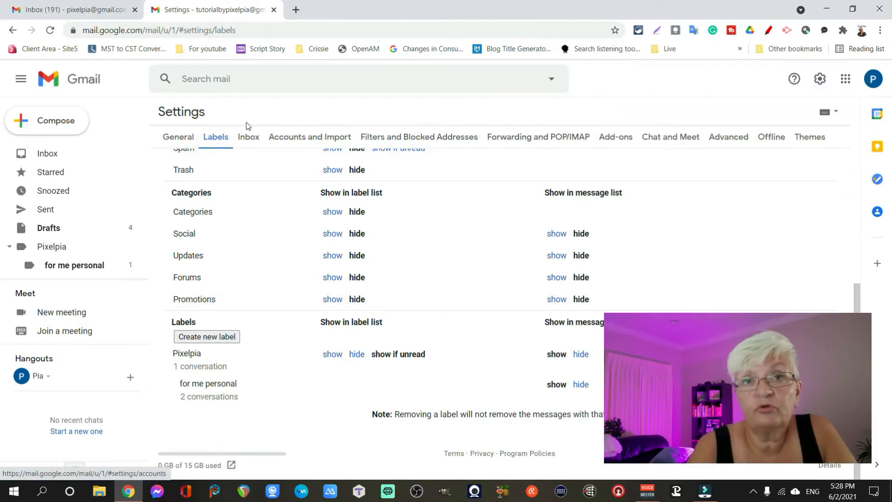
- Review the existing filters and blocked addresses, and look at the Pixelpia label's messages and display options
click(399, 141)
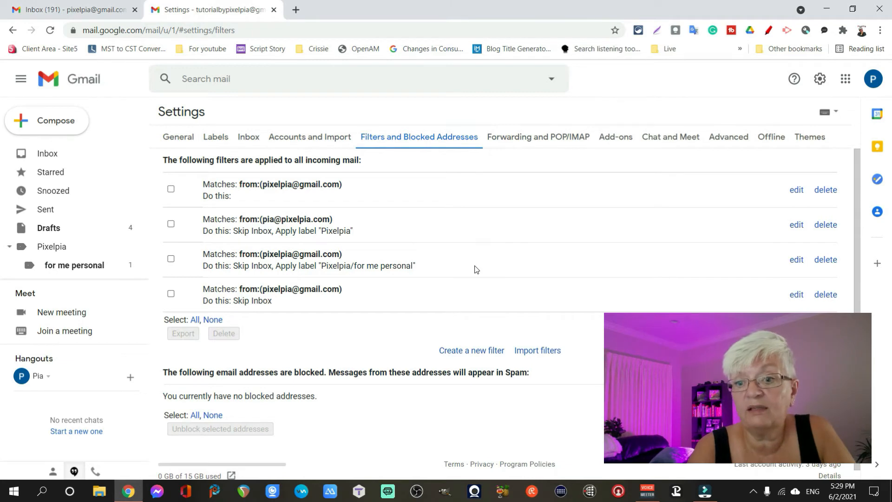
click(129, 245)
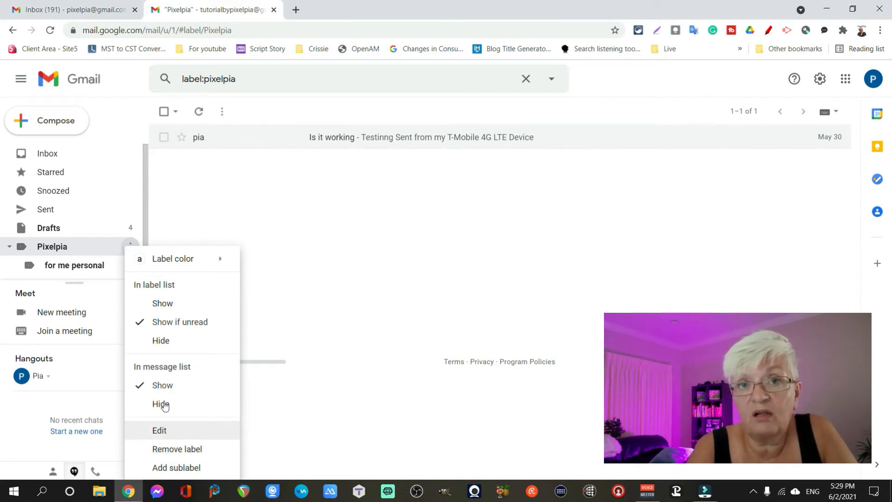
click(176, 160)
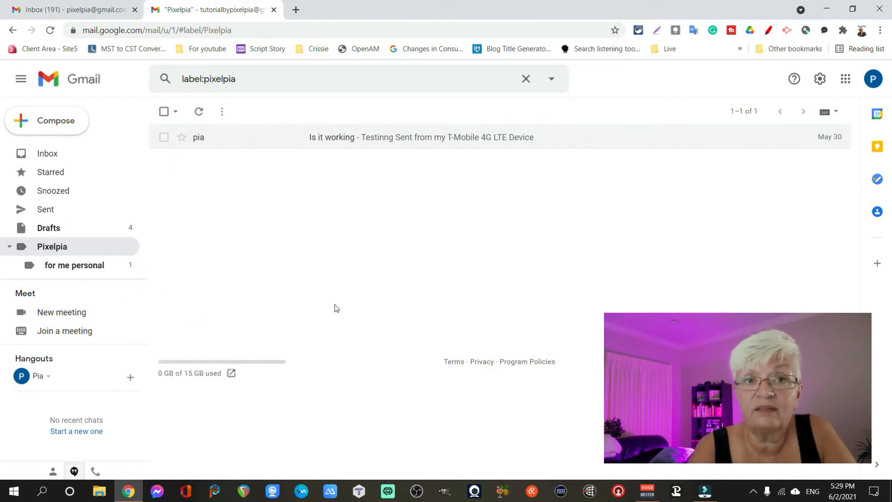
- From the Inbox, search mail for "label:pixelpia?for me personal" and correct the query to "label:pixelpia/for me personal"
click(252, 78)
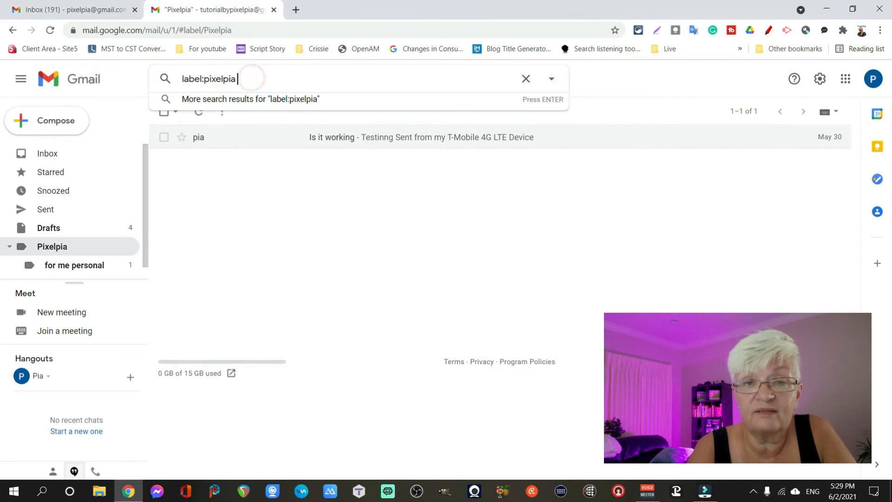
click(51, 154)
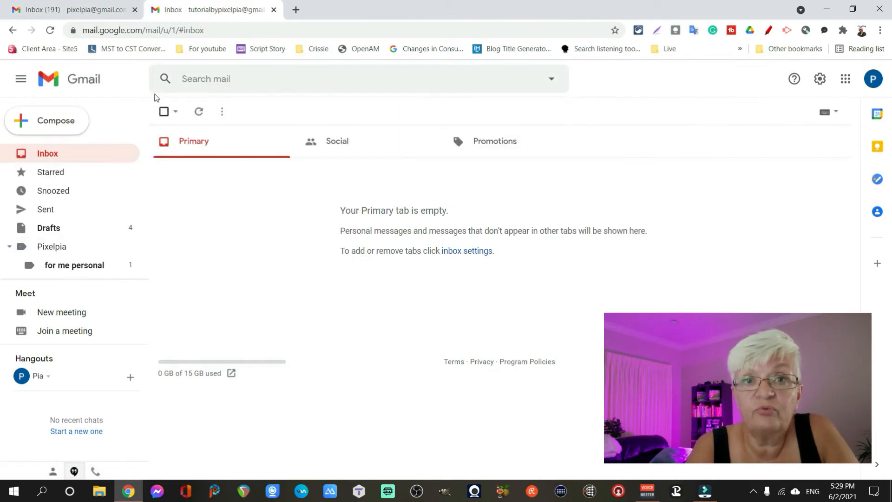
click(181, 78)
text(label)
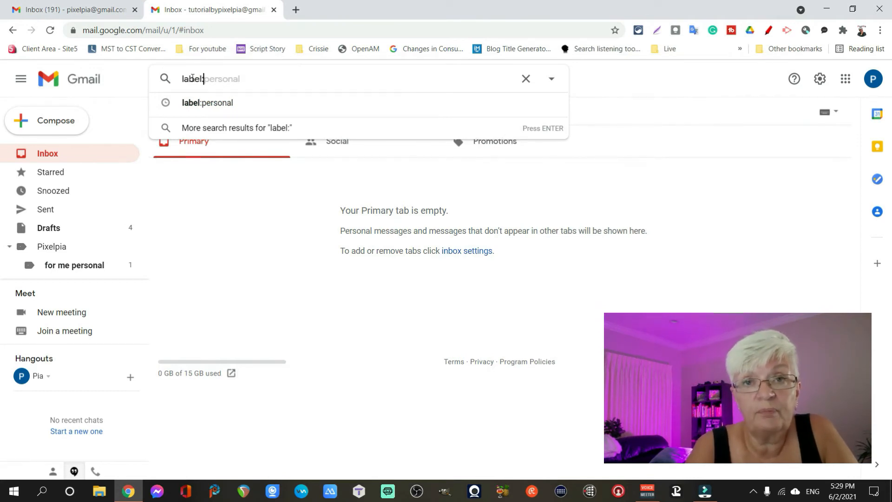
text(:pixelpia)
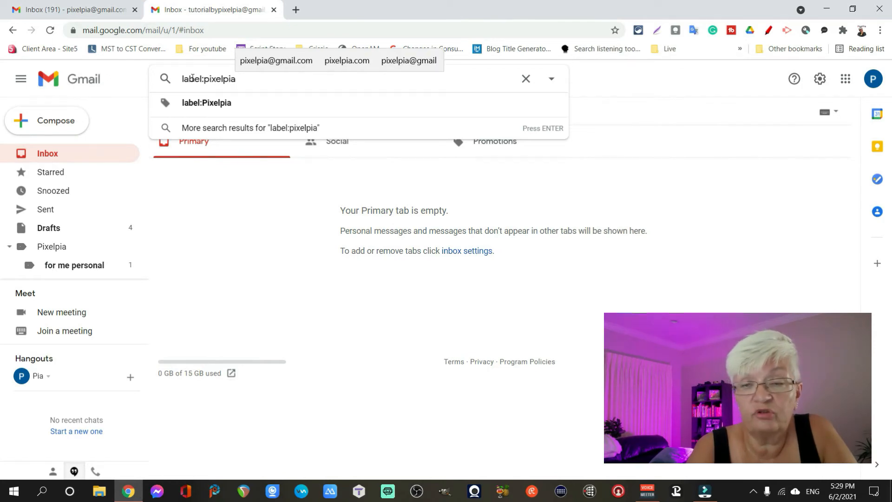
text(?)
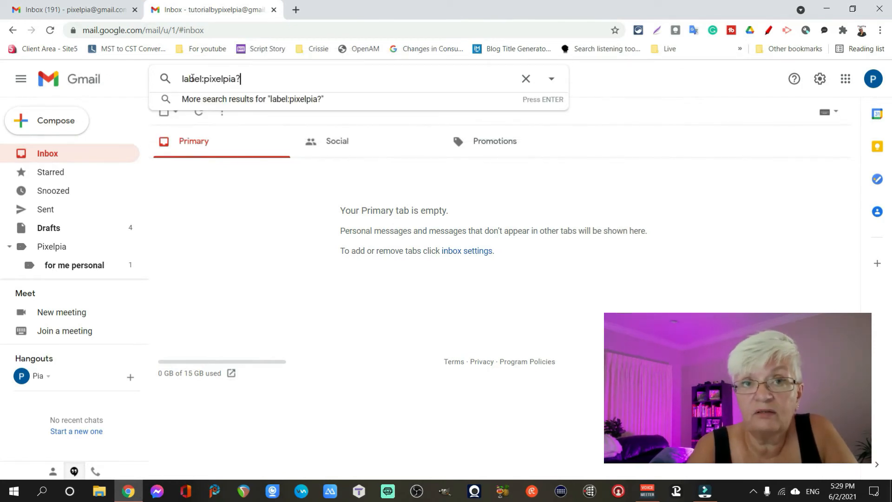
text(for me personal)
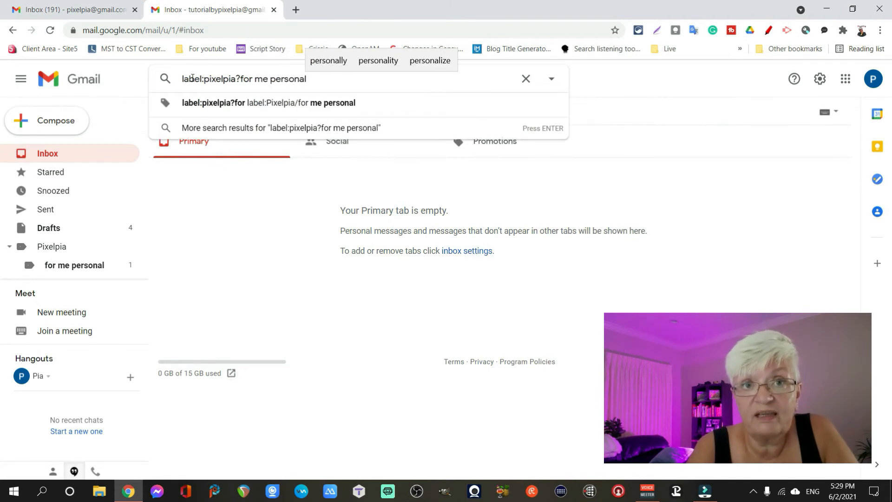
key(Return)
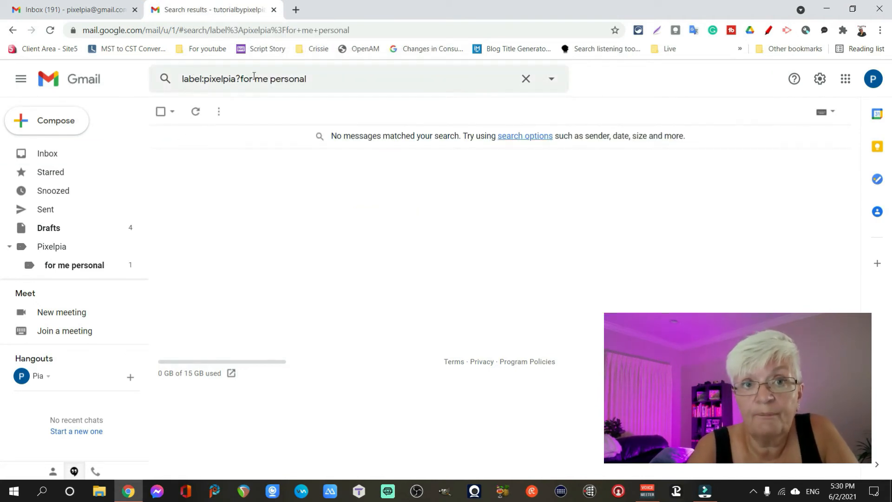
click(247, 79)
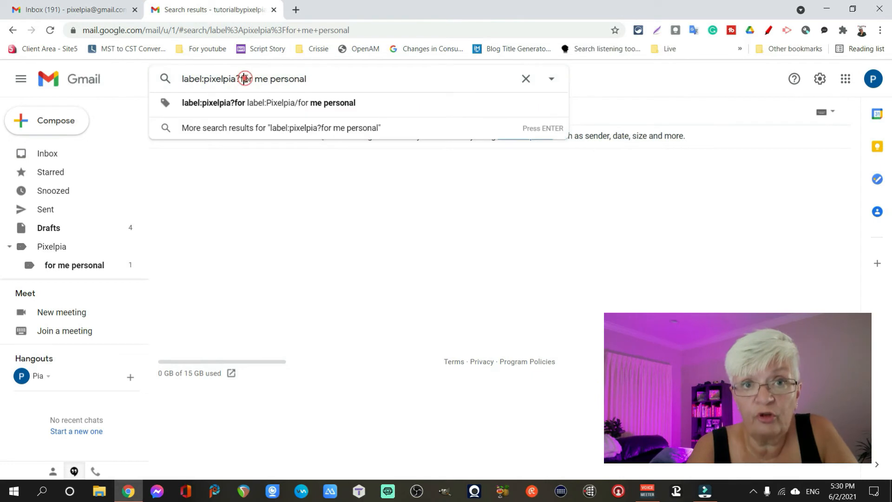
click(350, 77)
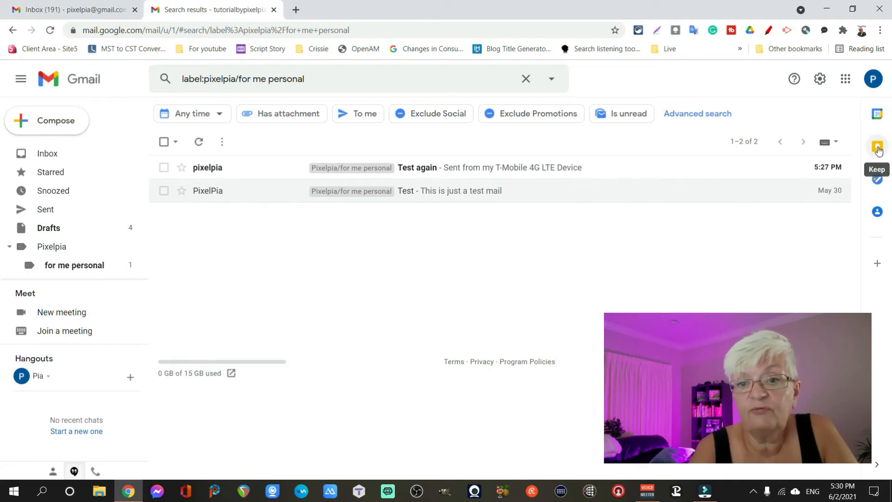
- Show the contacts beside the mail and open Google Contacts in its own tab
click(877, 212)
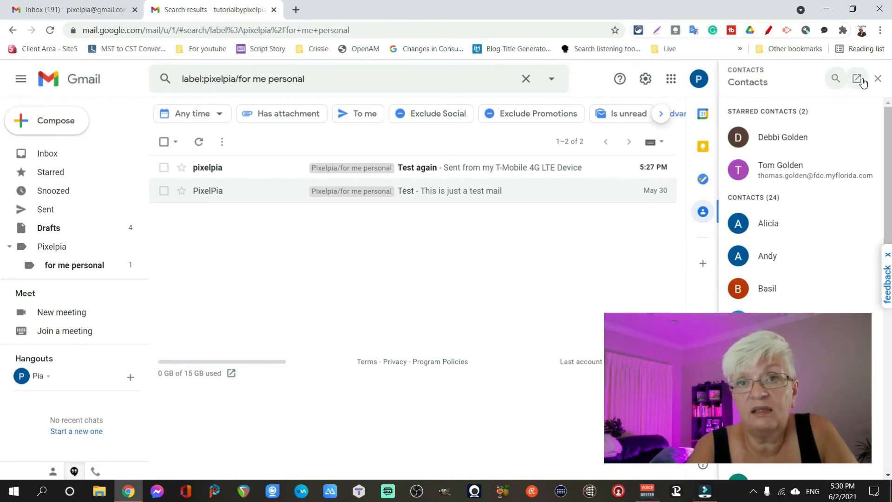
click(861, 79)
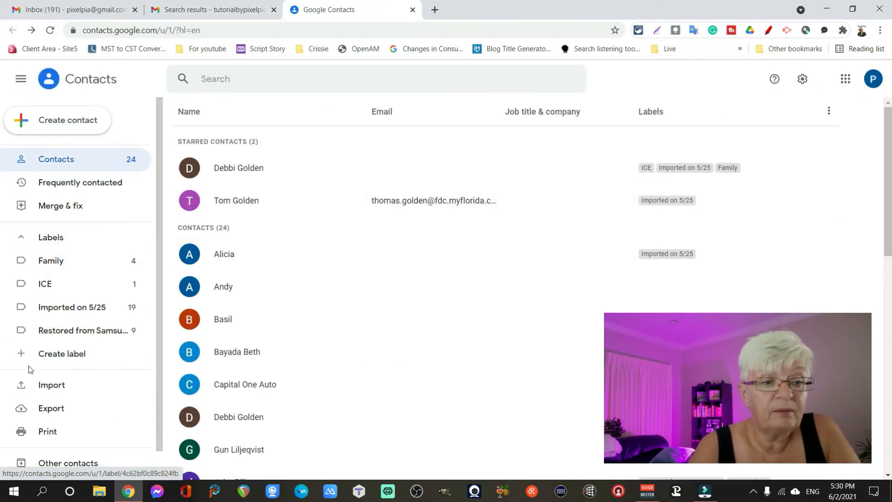
- Create a new contact label named "group msg"
click(82, 355)
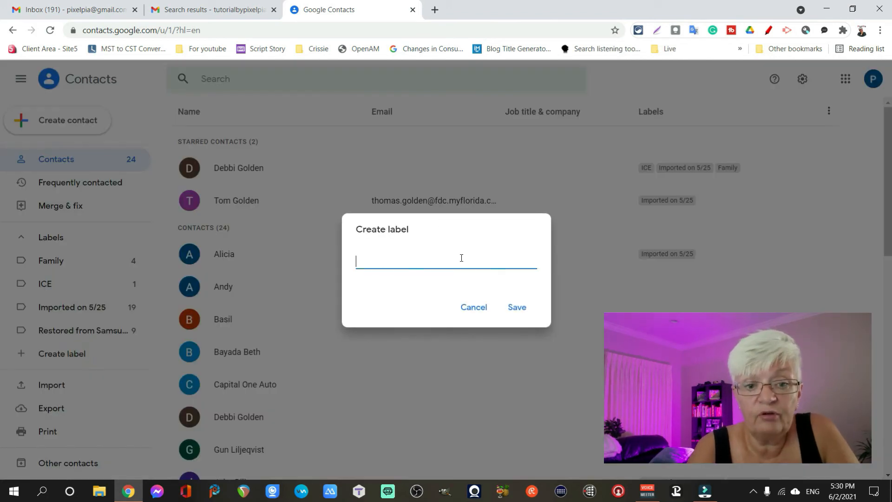
text(group)
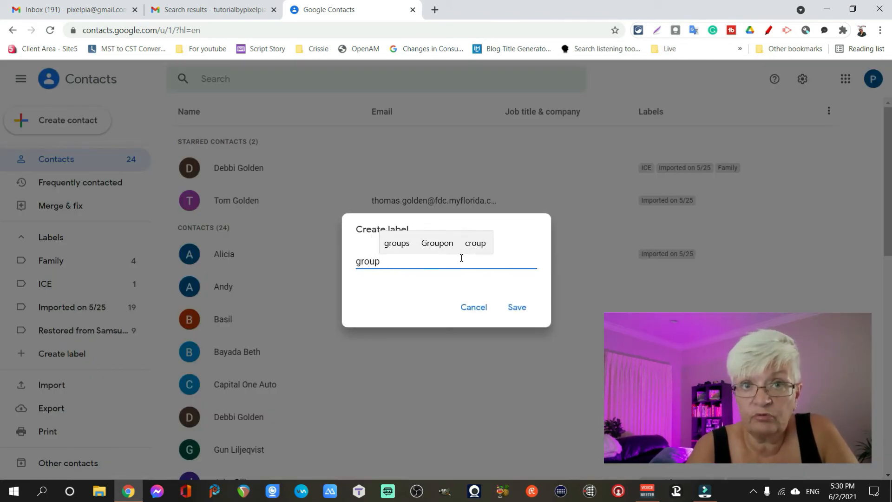
text( msg)
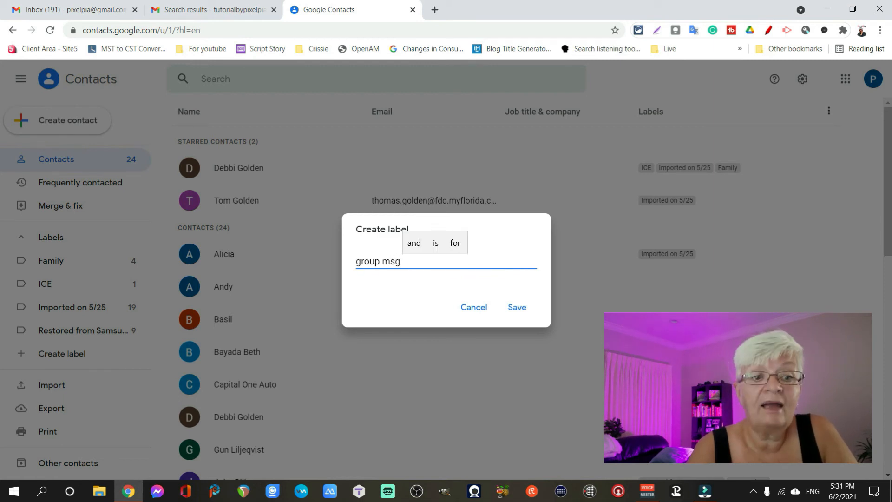
click(516, 308)
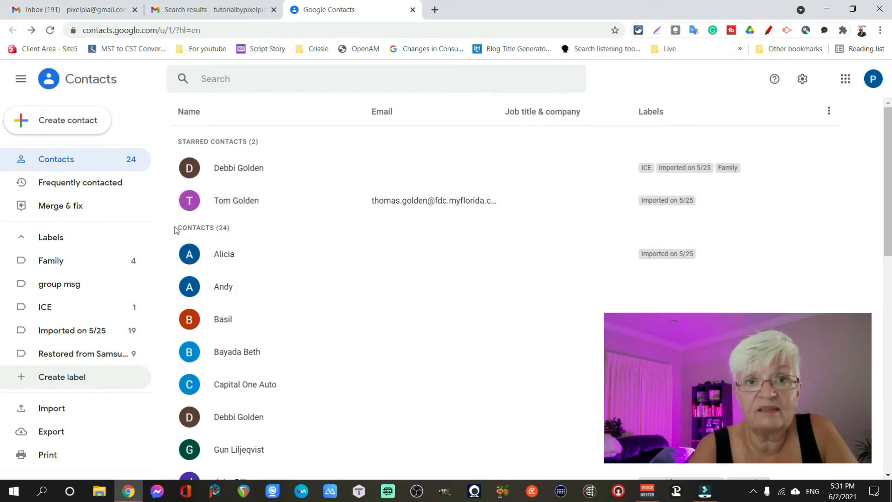
- Apply the "group msg" label to the two adjacent PixelPia contacts near the end of the contact list
scroll(179, 255, down, 12)
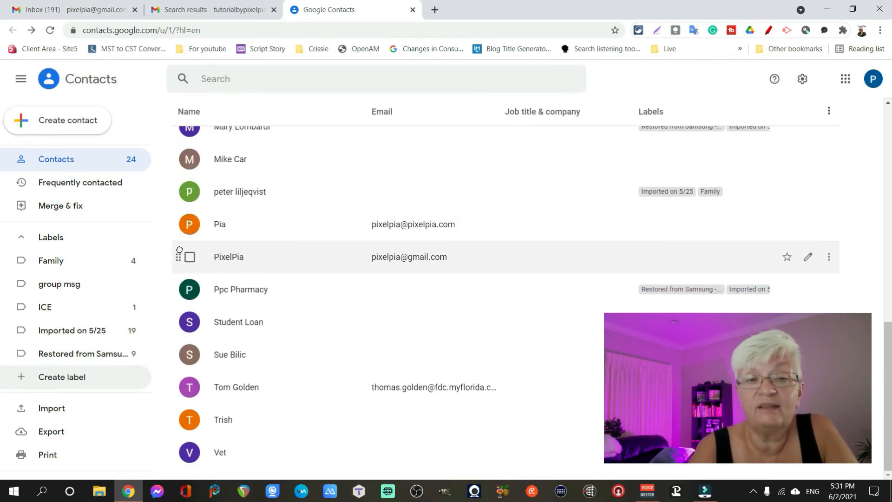
click(190, 224)
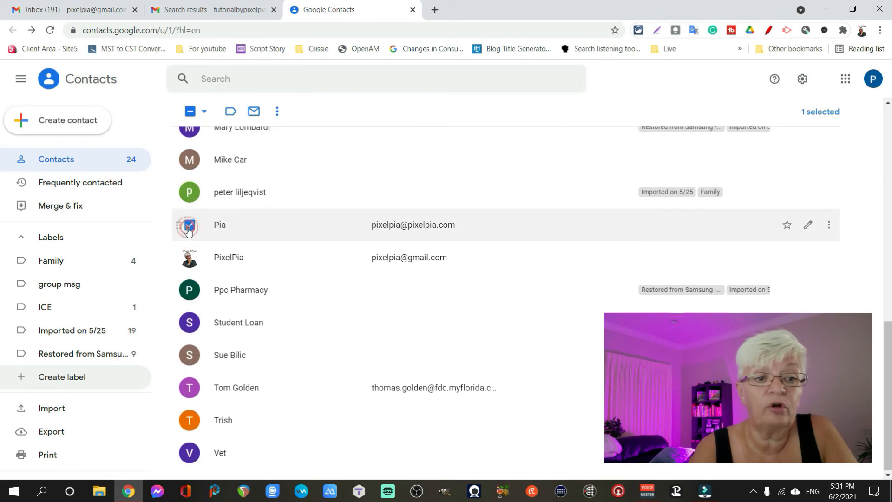
click(190, 257)
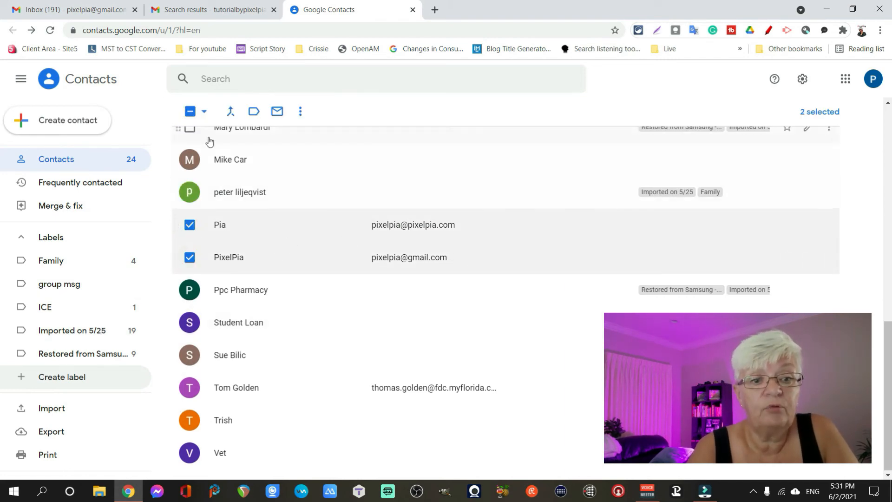
click(250, 113)
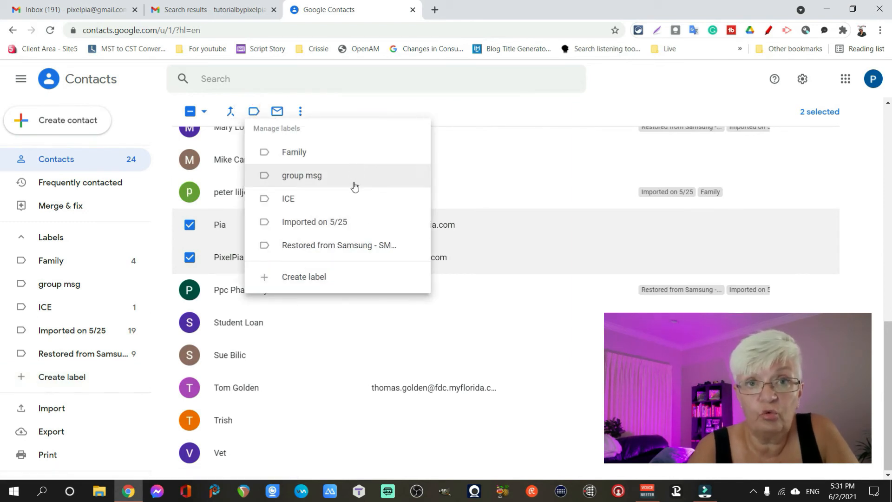
click(334, 179)
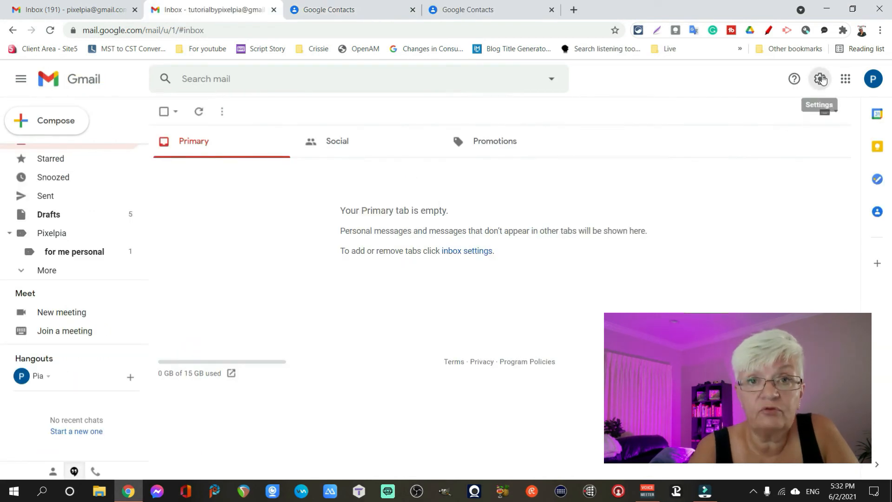
- Switch to Gmail and create a new mail label named "group msg" in the label settings, without nesting it
click(821, 79)
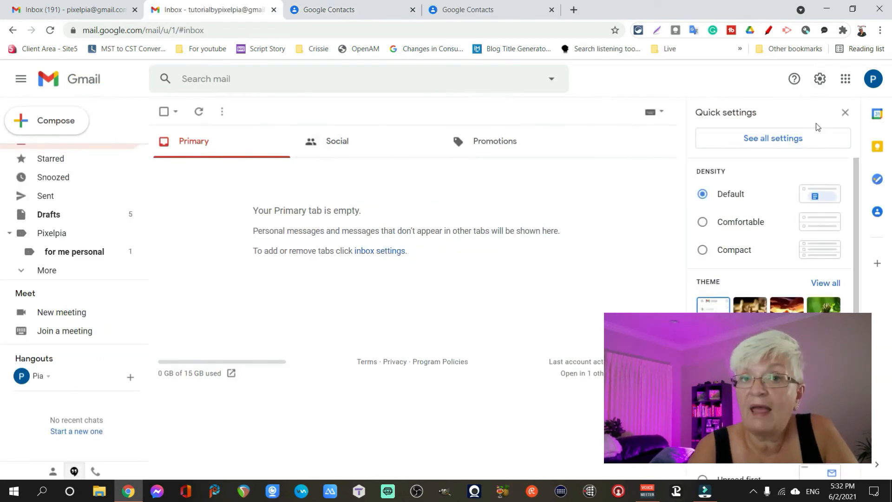
click(775, 142)
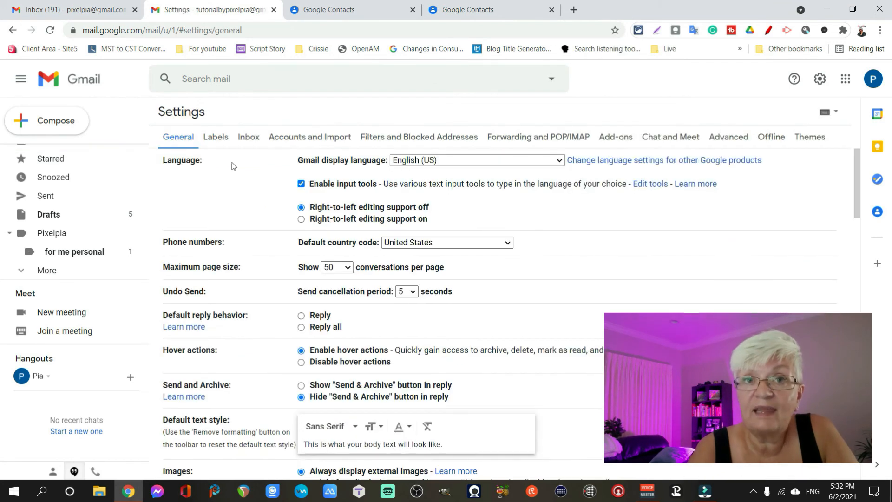
click(225, 137)
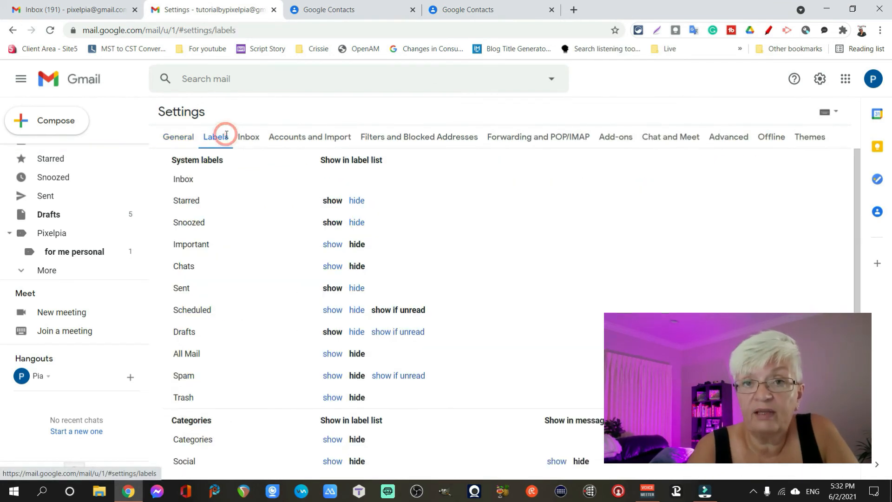
scroll(620, 218, down, 5)
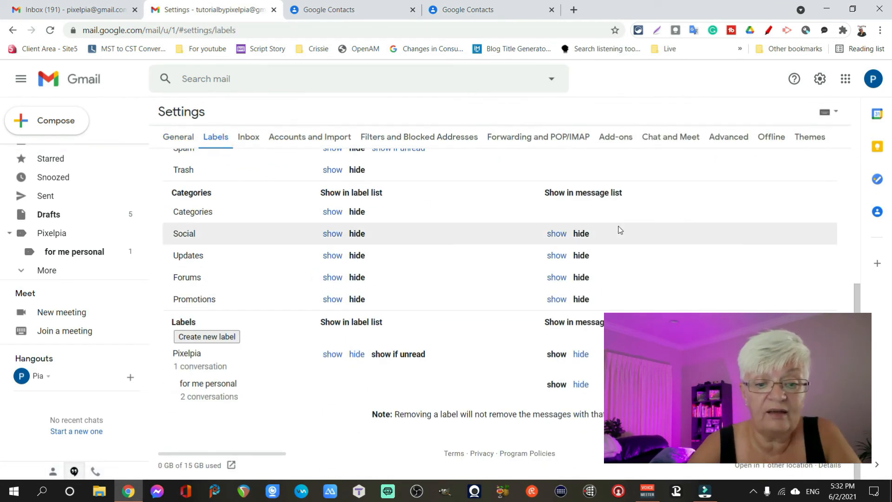
click(218, 337)
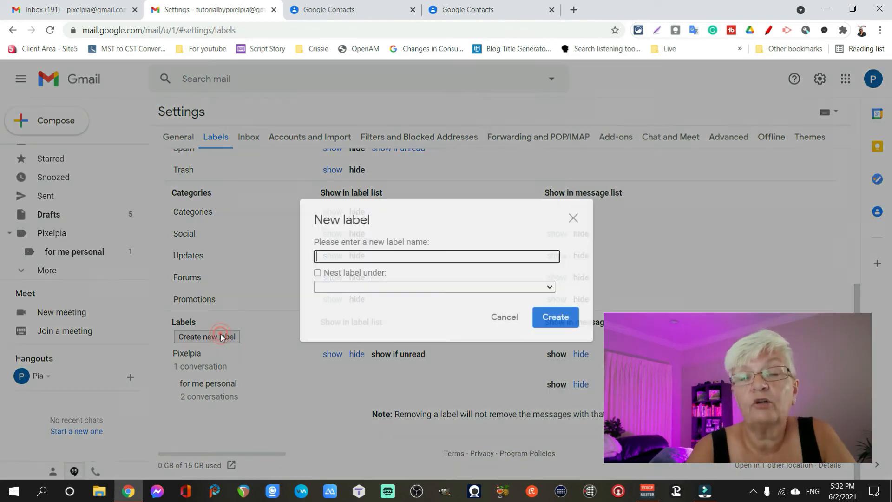
text(gr)
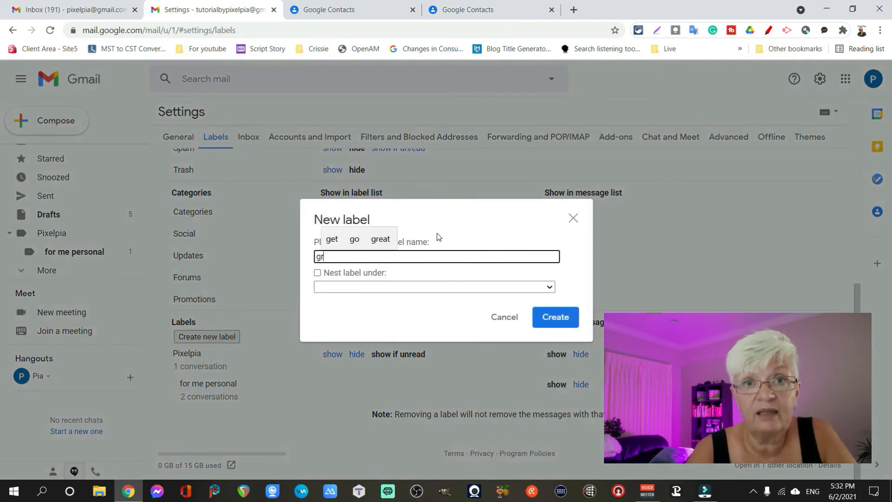
text(oup msg)
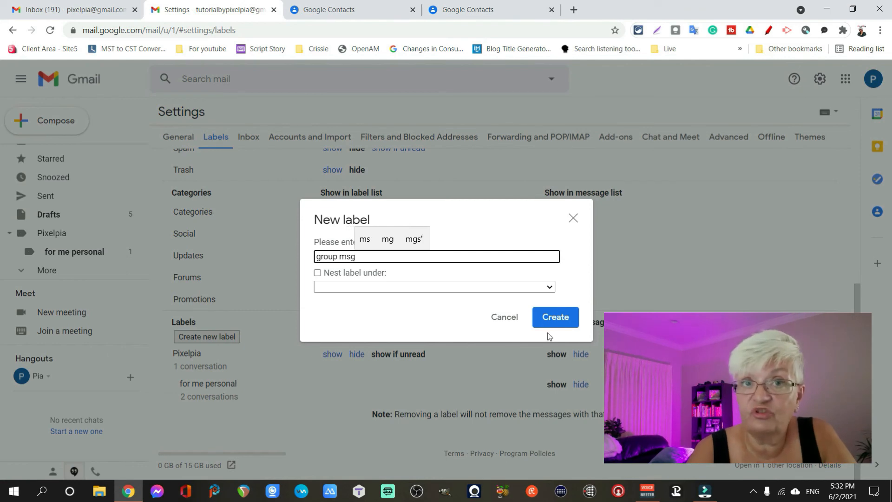
click(586, 315)
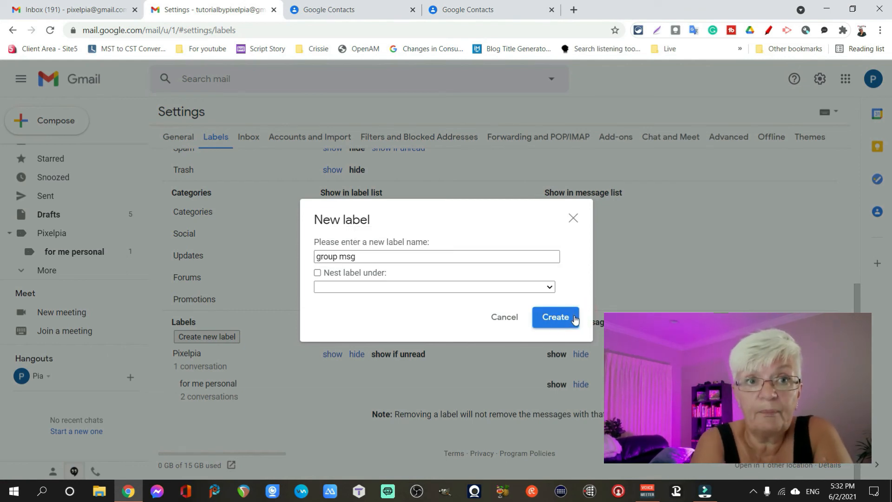
click(576, 318)
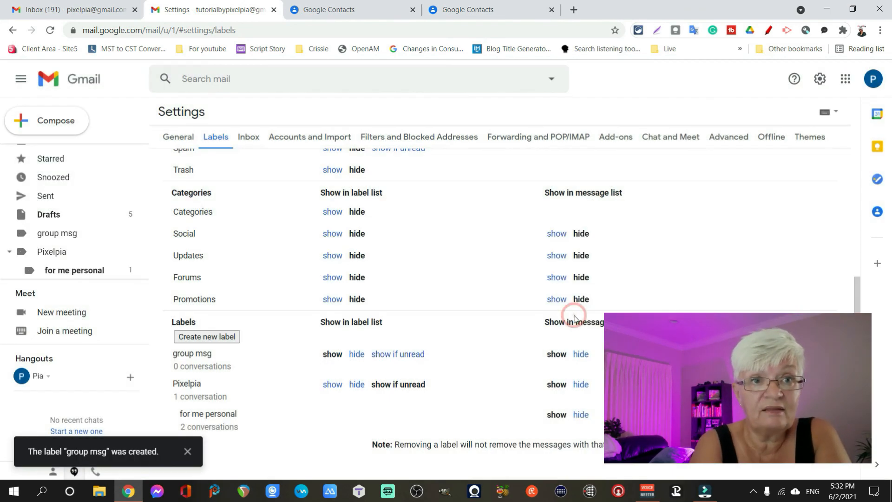
- View the "group msg" mail label and compose a message addressed to the "group msg" contact group with the subject "test"
scroll(71, 214, down, 1)
click(66, 214)
click(56, 121)
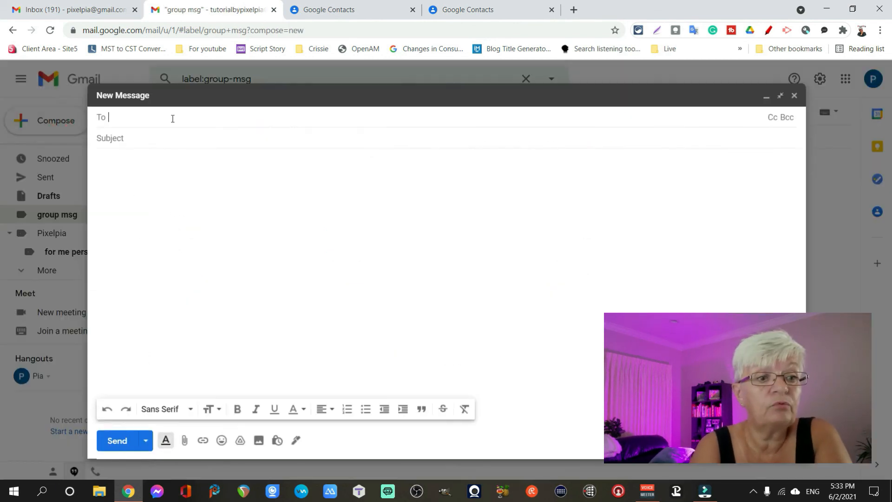
text(group)
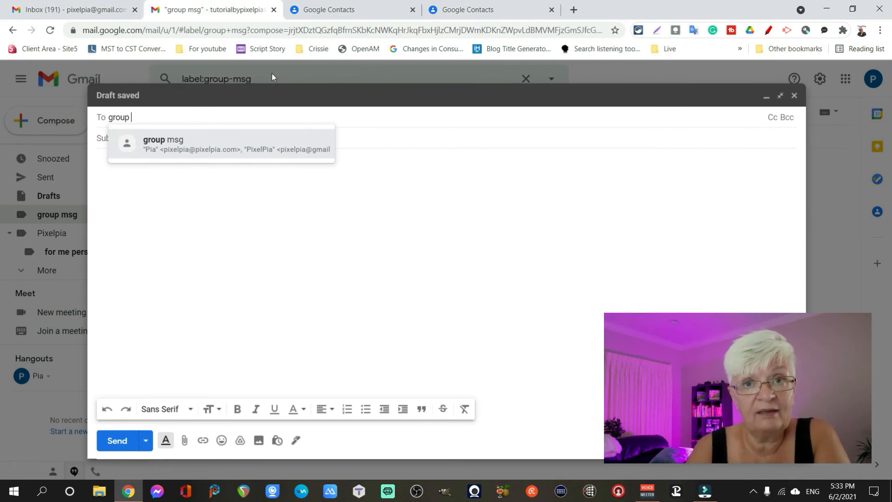
key(Return)
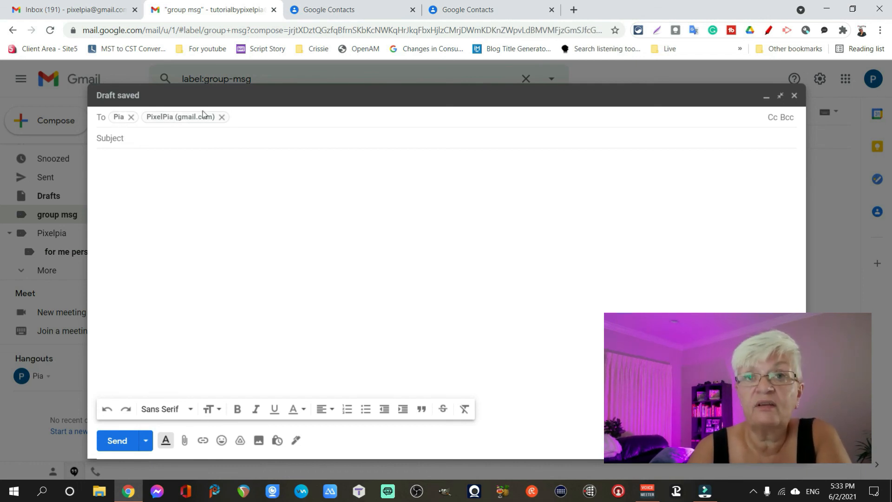
click(160, 135)
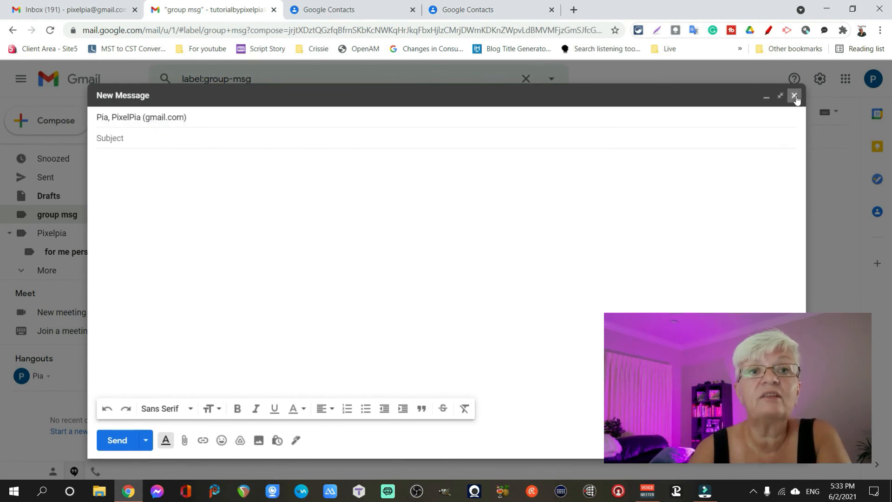
text(test)
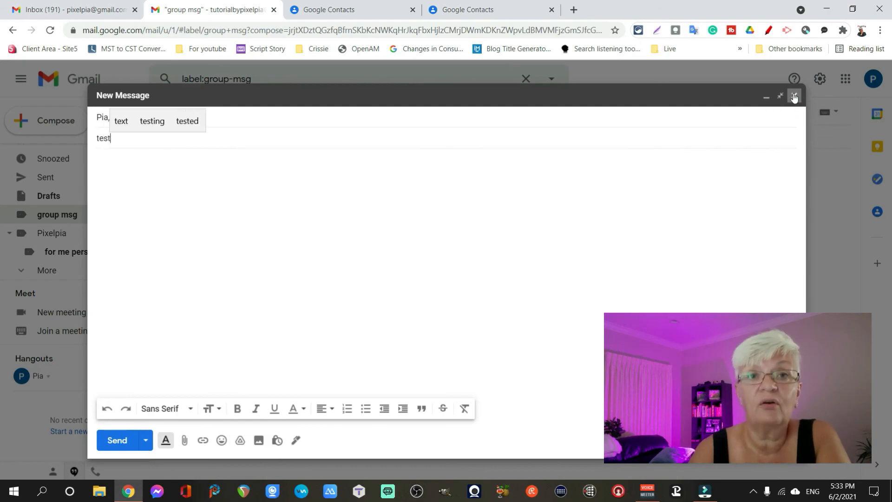